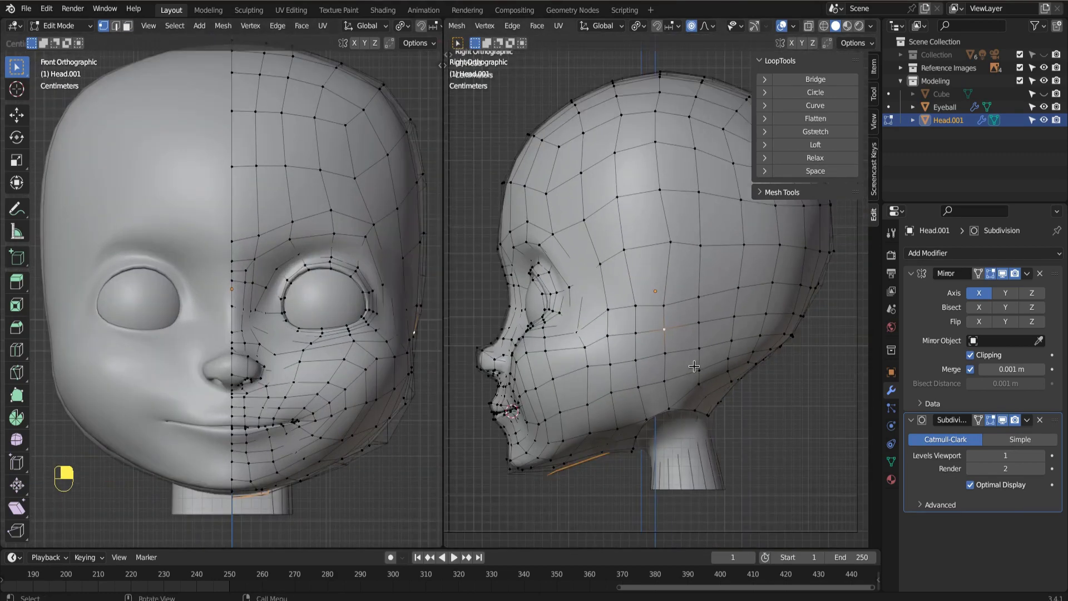
- Slide and softly move side-of-head vertices to even out the temple's edge flow
{"action": "key", "text": "g"}
{"action": "key", "text": "g"}
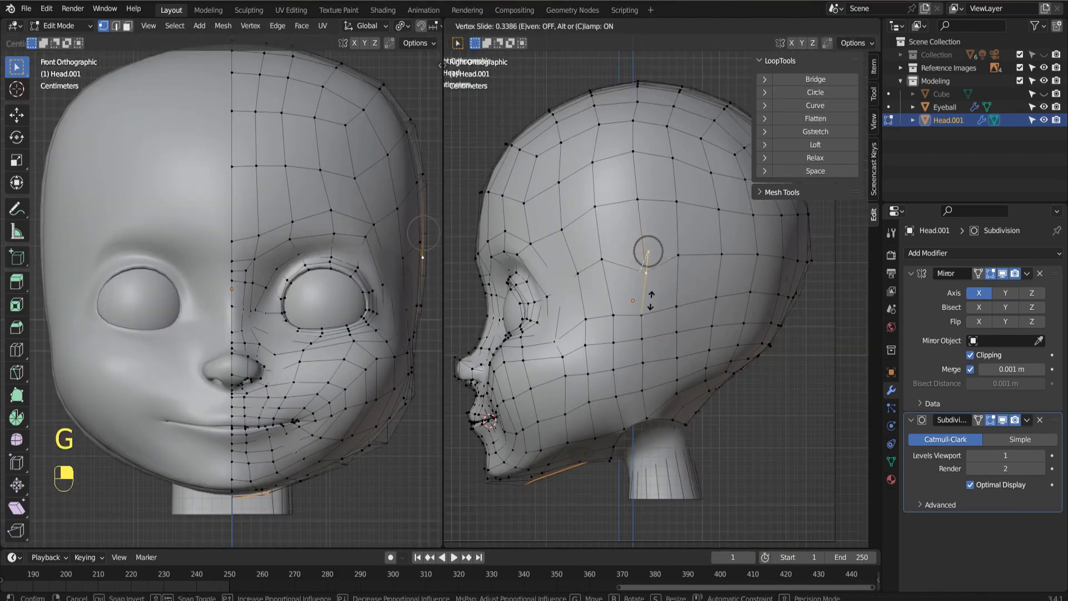
{"action": "left_click", "coordinate": [648, 251]}
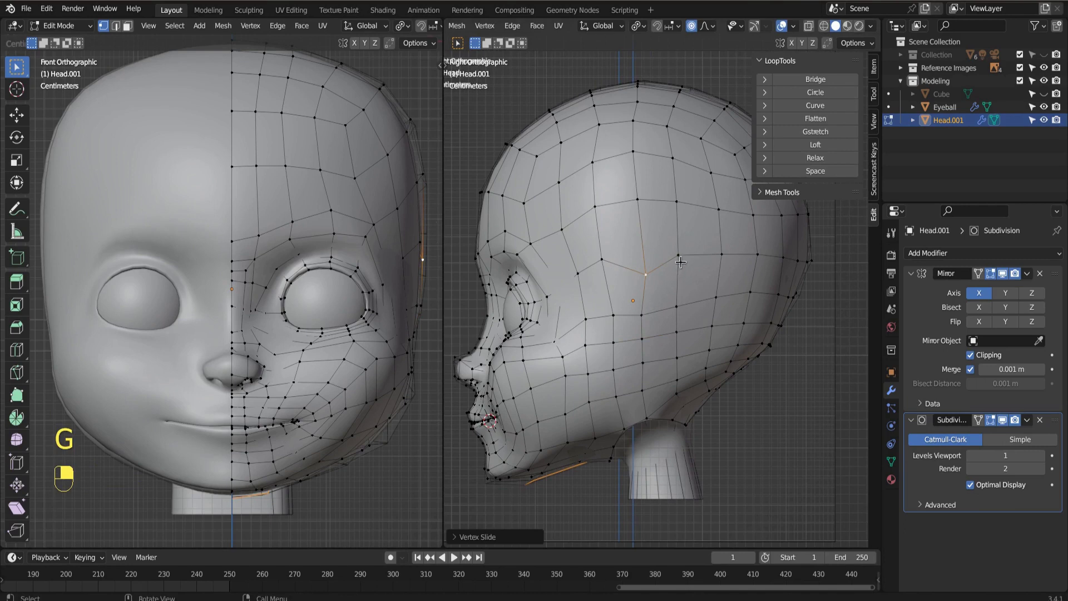
{"action": "left_click", "coordinate": [713, 298]}
{"action": "key", "text": "g"}
{"action": "left_click", "coordinate": [698, 305]}
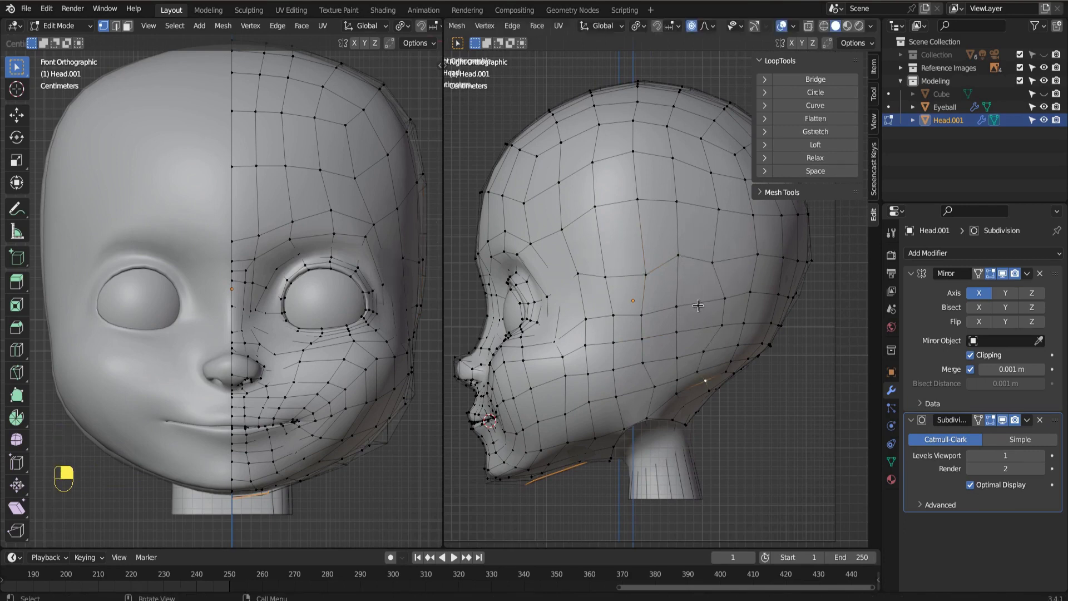
- Box-select the patch of faces on the side of the head where the ear will go
{"action": "left_click", "coordinate": [666, 305]}
{"action": "key", "text": "3"}
{"action": "left_click_drag", "start_coordinate": [657, 294], "coordinate": [688, 366]}
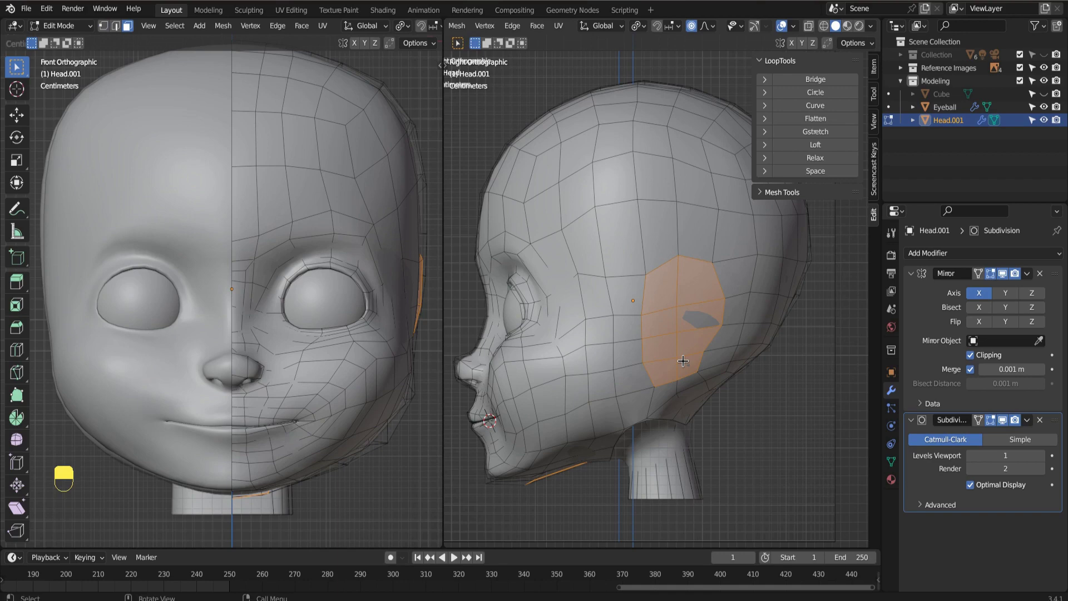
- Delete the selected faces to open a hole, then extrude its rim into a slightly smaller loop
{"action": "key", "text": "Delete"}
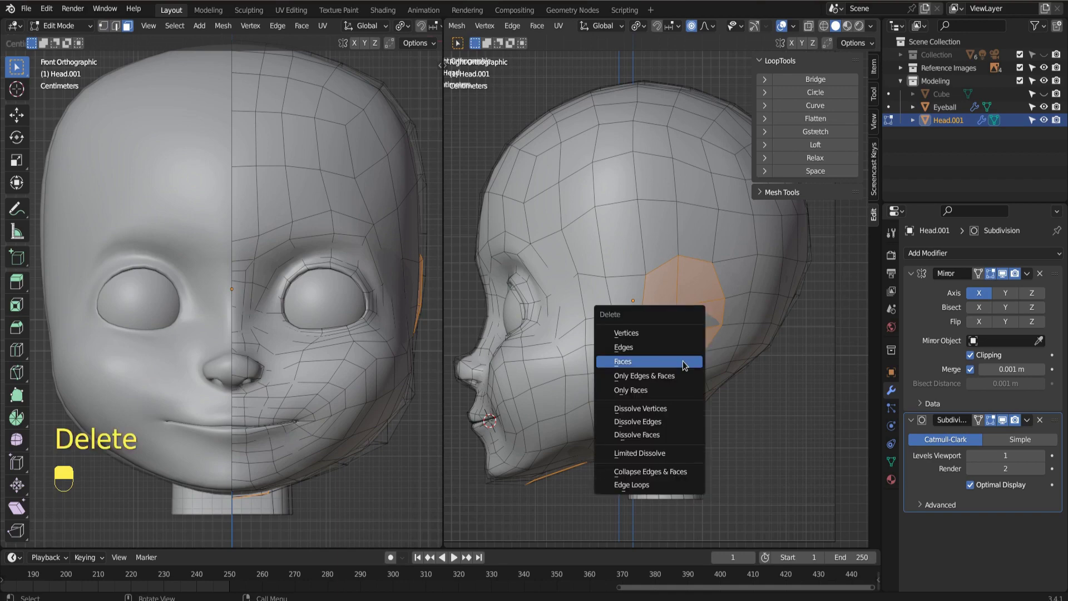
{"action": "left_click", "coordinate": [684, 365]}
{"action": "key", "text": "1"}
{"action": "key", "text": "e"}
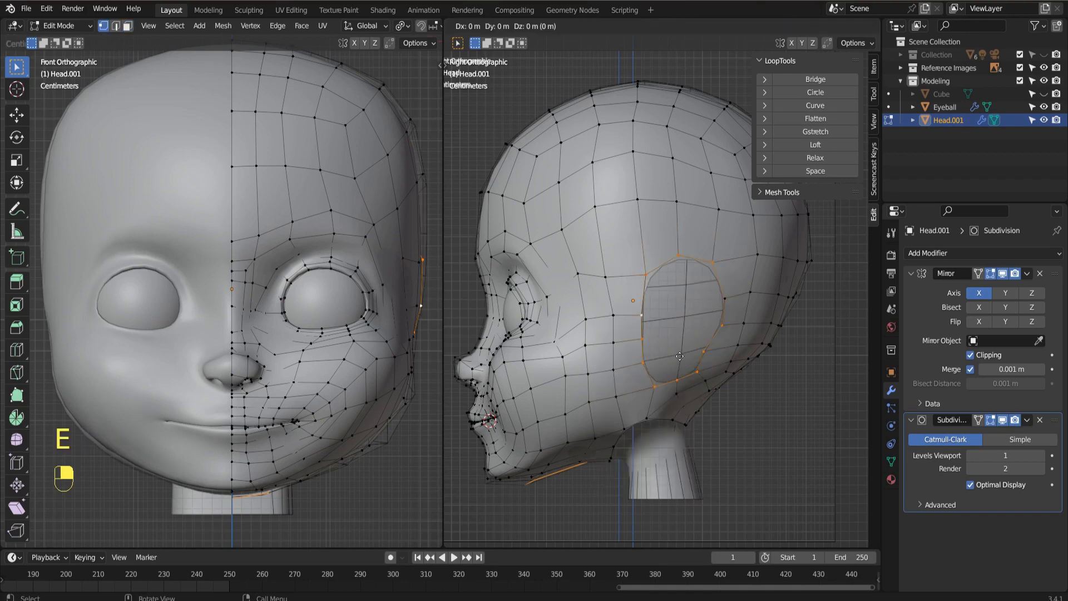
{"action": "key", "text": "s"}
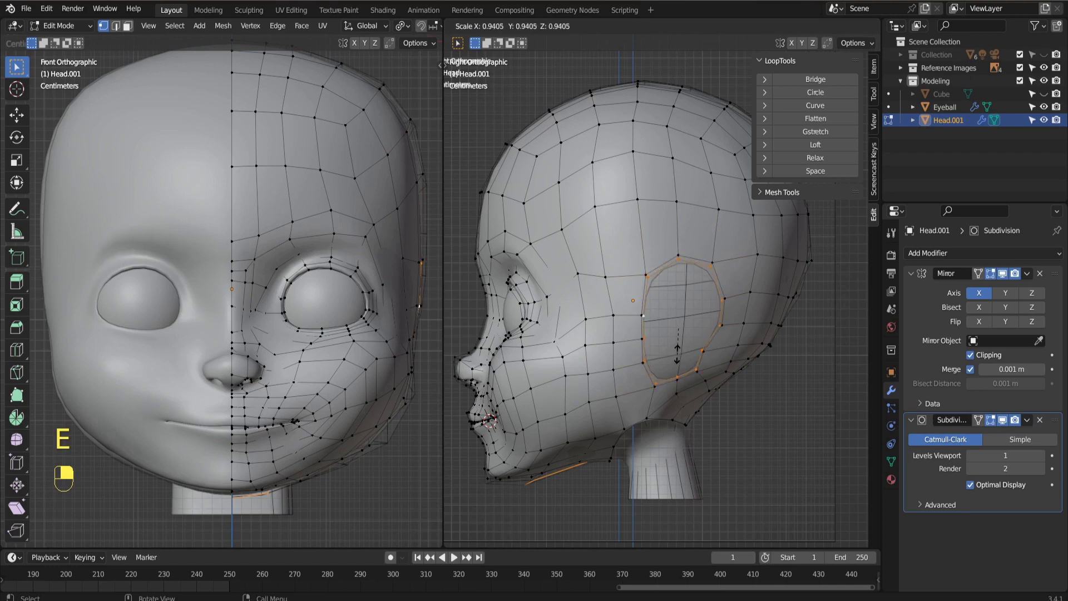
{"action": "left_click", "coordinate": [677, 353]}
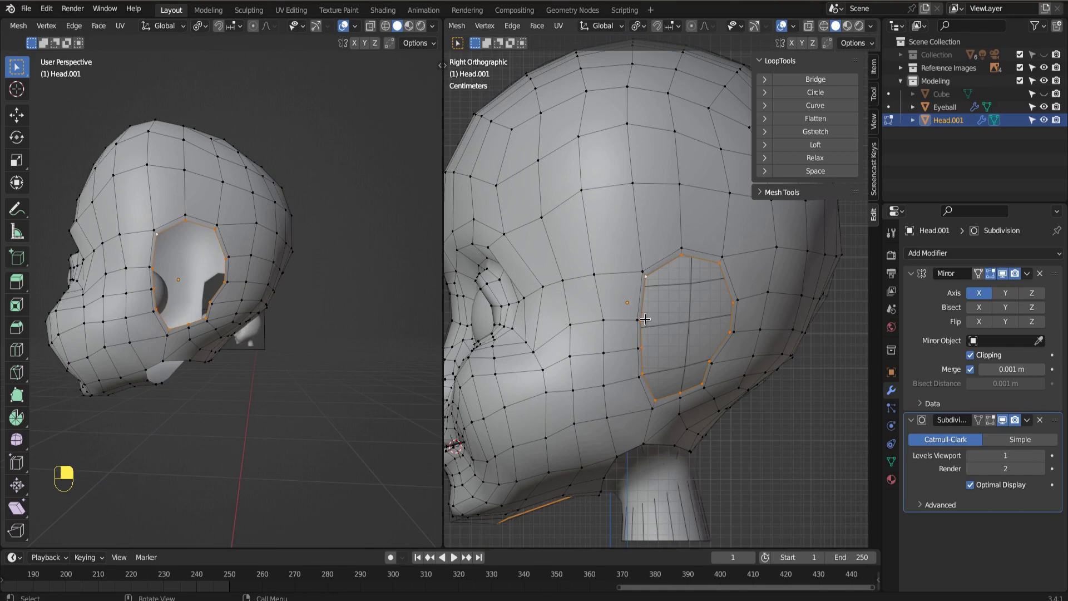
- Grow the hole's boundary by one ring, shrink the rings to 0.846 and reposition them
{"action": "left_click", "coordinate": [643, 318], "text": "alt"}
{"action": "key", "text": "ctrl+KP_Add"}
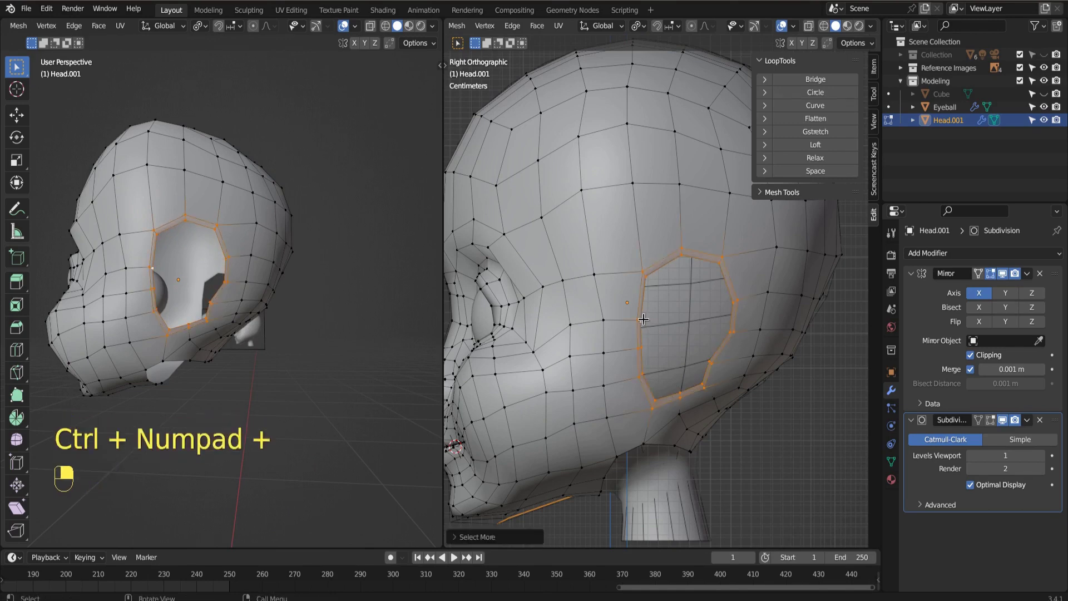
{"action": "key", "text": "s"}
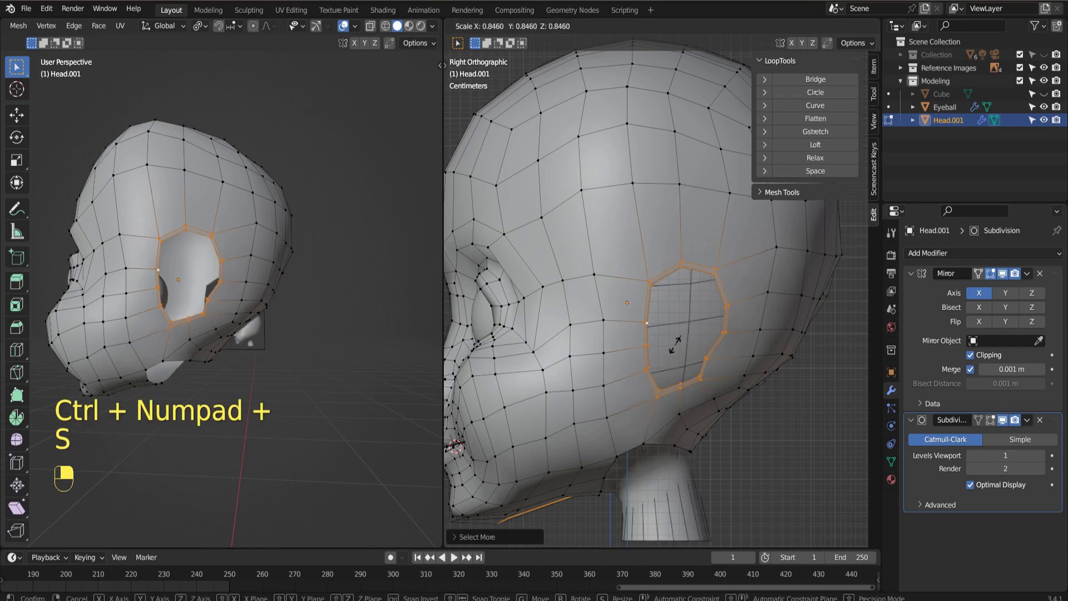
{"action": "left_click", "coordinate": [676, 341]}
{"action": "key", "text": "g"}
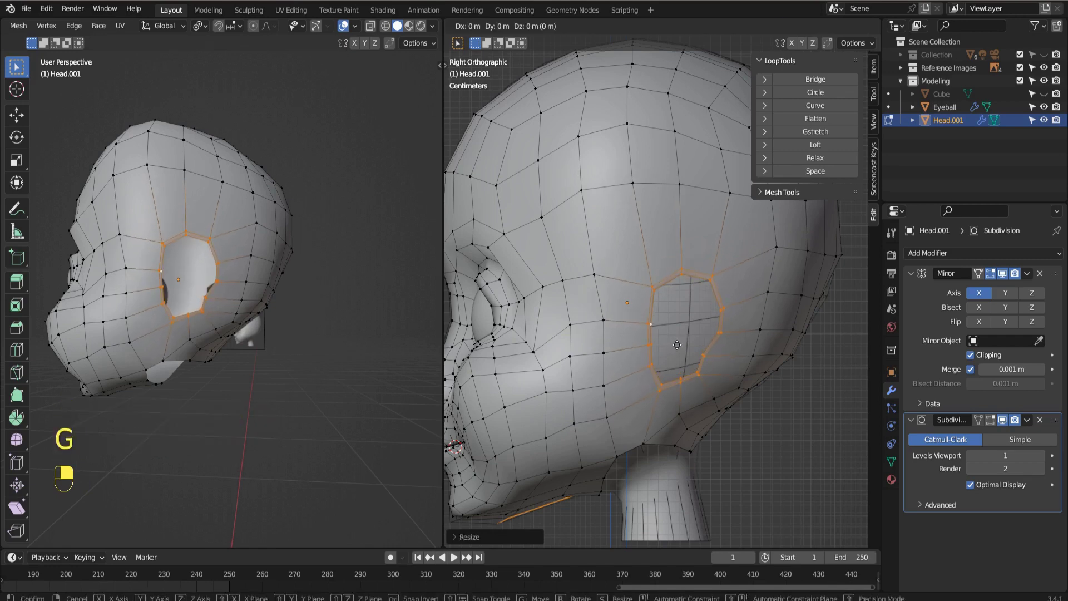
{"action": "left_click", "coordinate": [667, 340]}
{"action": "scroll", "coordinate": [667, 334], "scroll_direction": "down", "scroll_amount": 6}
{"action": "scroll", "coordinate": [668, 334], "scroll_direction": "up", "scroll_amount": 5}
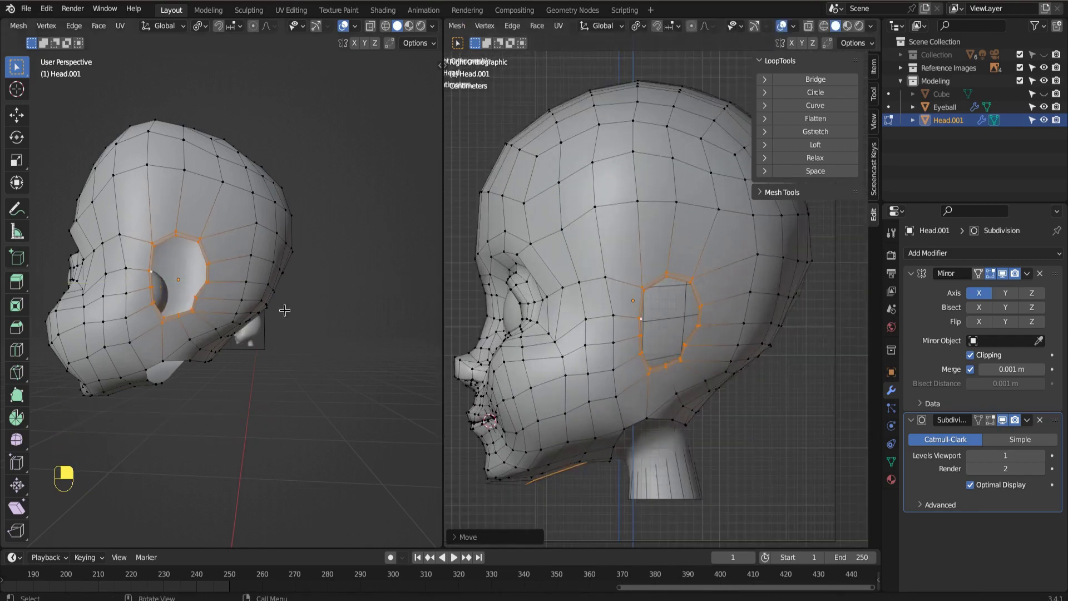
{"action": "scroll", "coordinate": [677, 364], "scroll_direction": "up", "scroll_amount": 3}
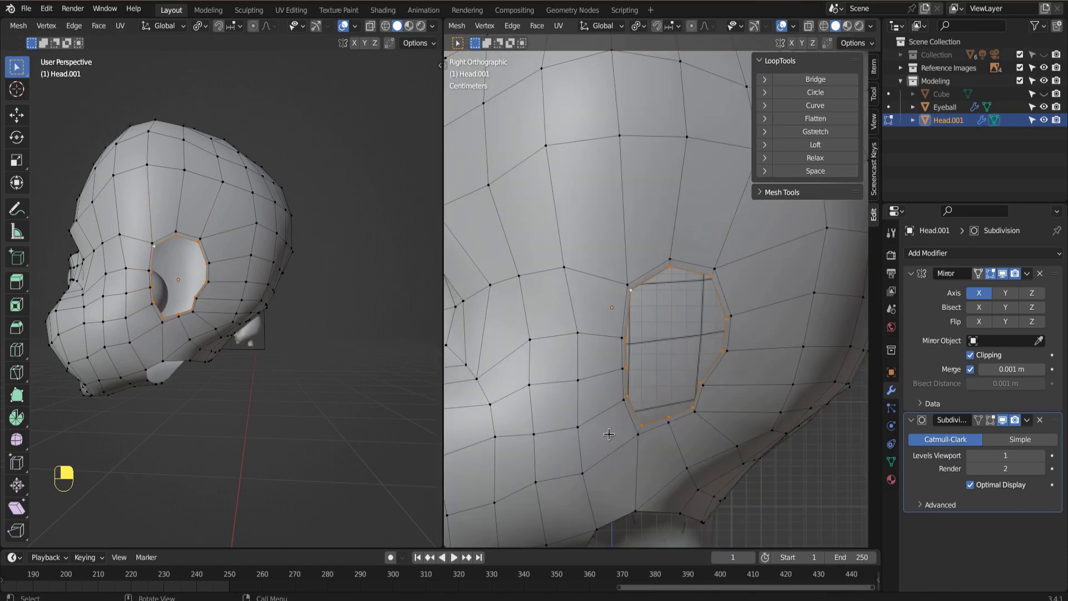
- In Front view, extrude the ear rim outward along X, enlarge it and tilt it
{"action": "key", "text": "KP_1"}
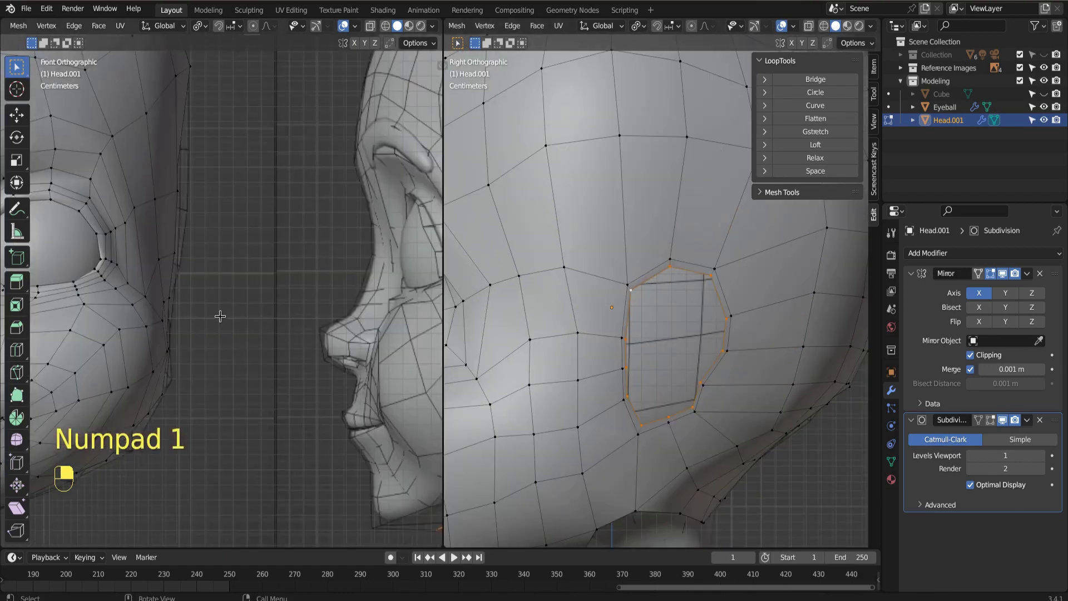
{"action": "key", "text": "e"}
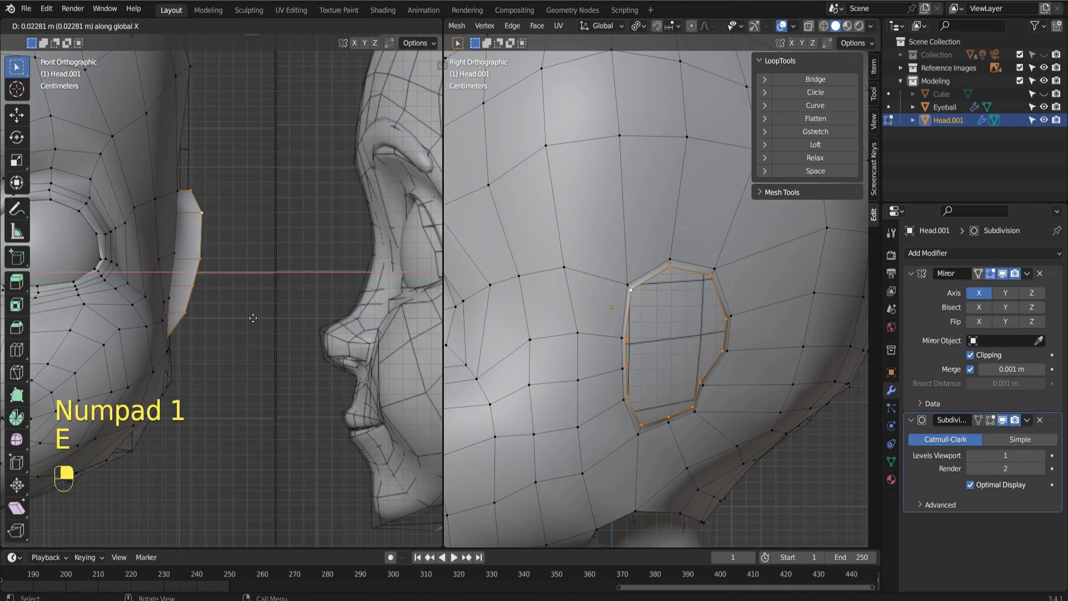
{"action": "left_click", "coordinate": [244, 316]}
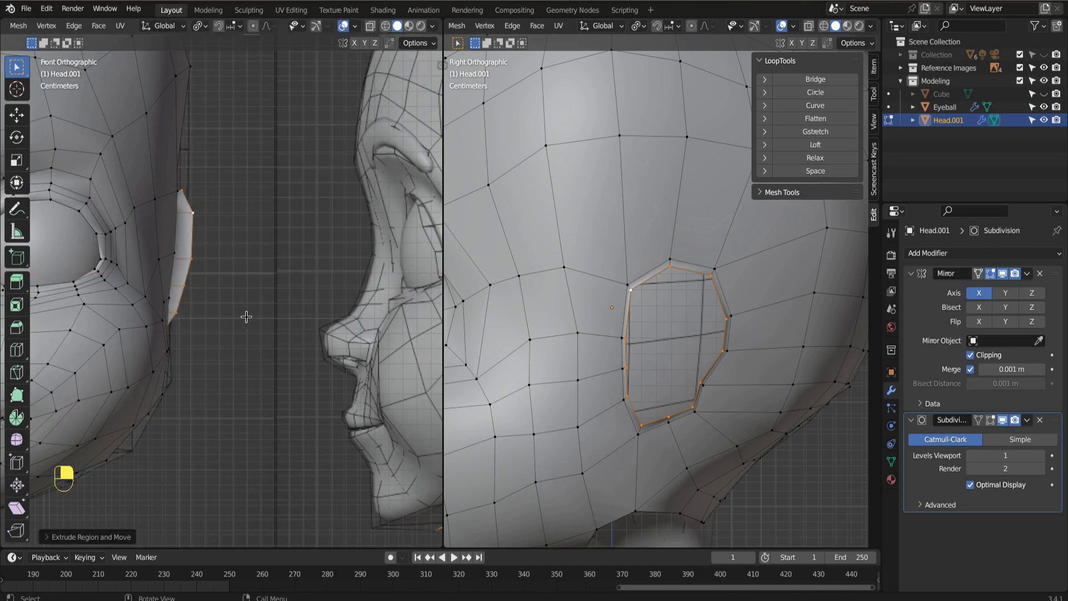
{"action": "key", "text": "s"}
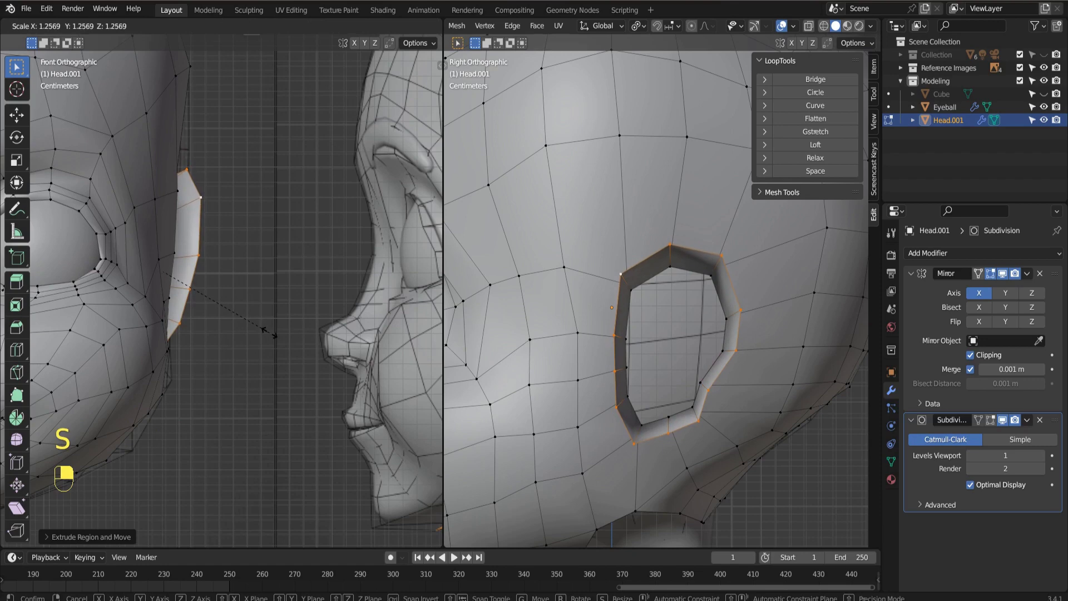
{"action": "left_click", "coordinate": [272, 332]}
{"action": "middle_click_drag", "start_coordinate": [723, 334], "coordinate": [763, 424]}
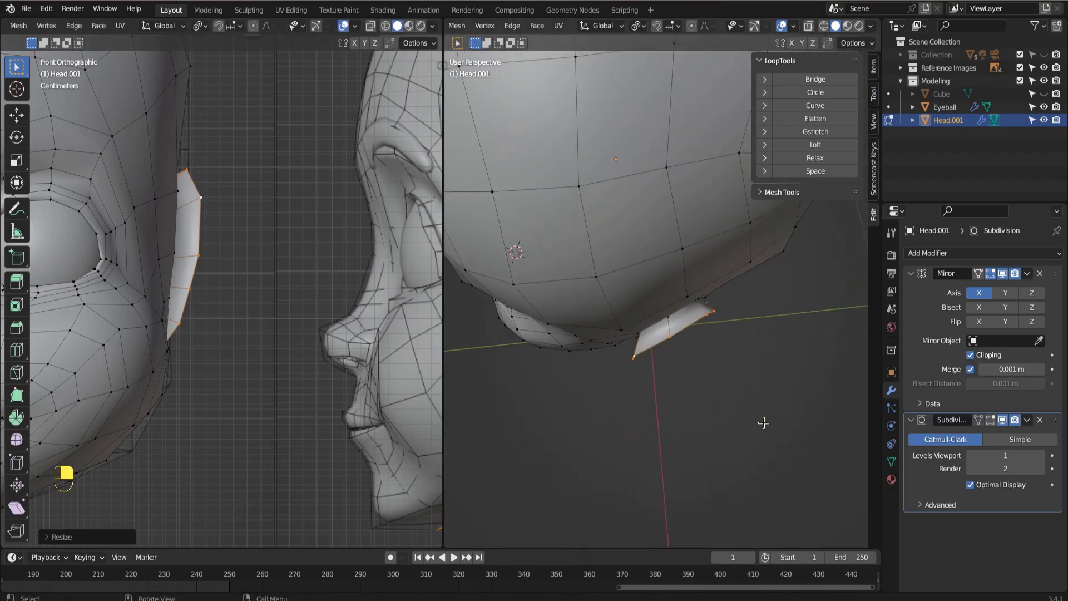
{"action": "key", "text": "r"}
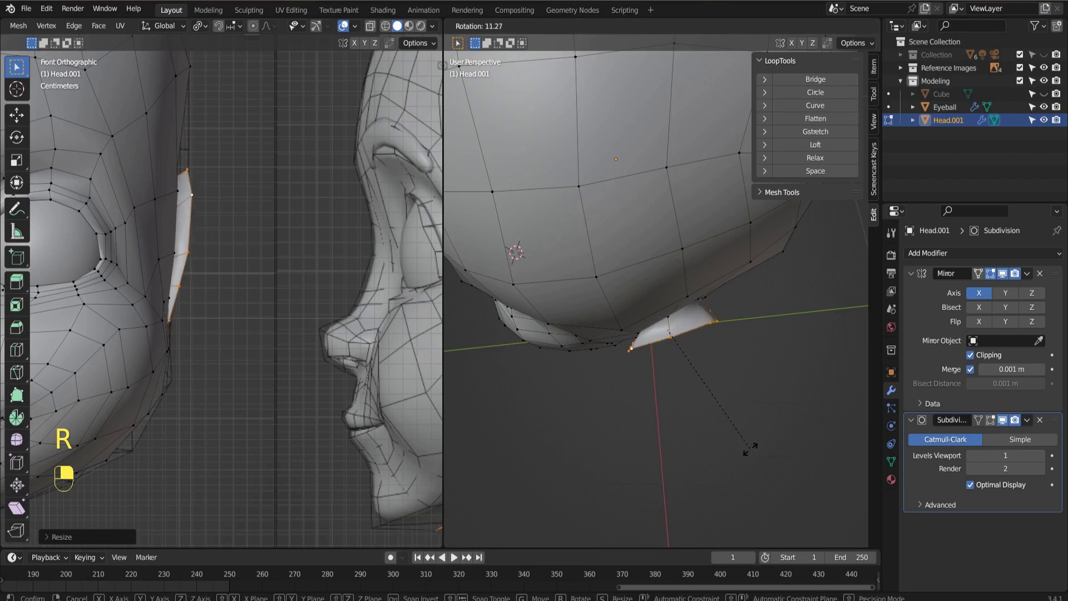
{"action": "left_click", "coordinate": [766, 447]}
{"action": "middle_click_drag", "start_coordinate": [765, 447], "coordinate": [668, 318]}
- From the right-side view, push the ear rim further outward along the X axis
{"action": "key", "text": "KP_3"}
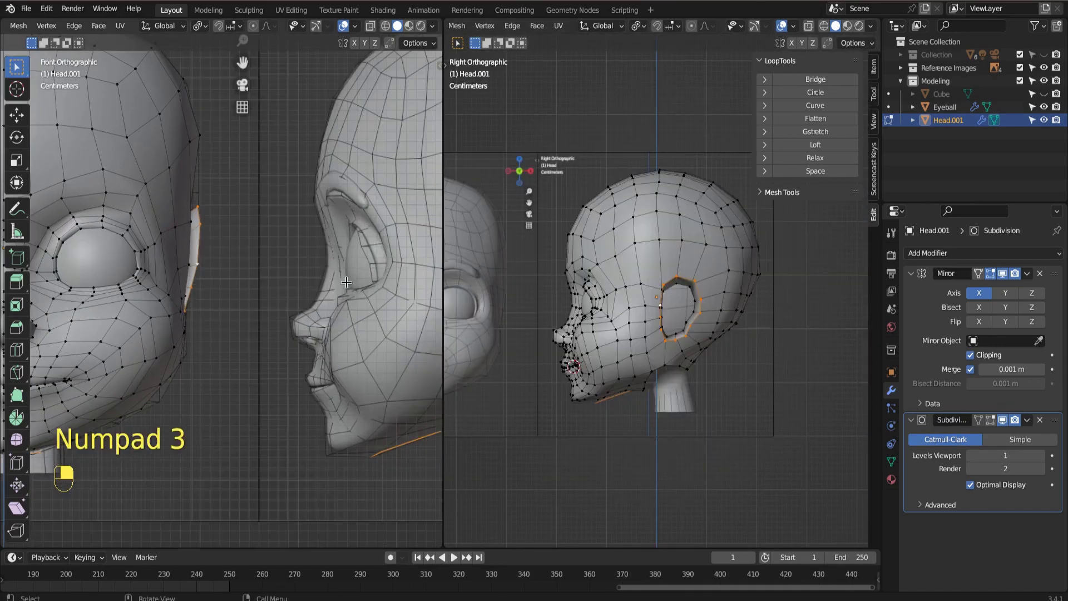
{"action": "scroll", "coordinate": [181, 340], "scroll_direction": "down", "scroll_amount": 3}
{"action": "middle_click_drag", "start_coordinate": [208, 365], "coordinate": [278, 365], "text": "shift"}
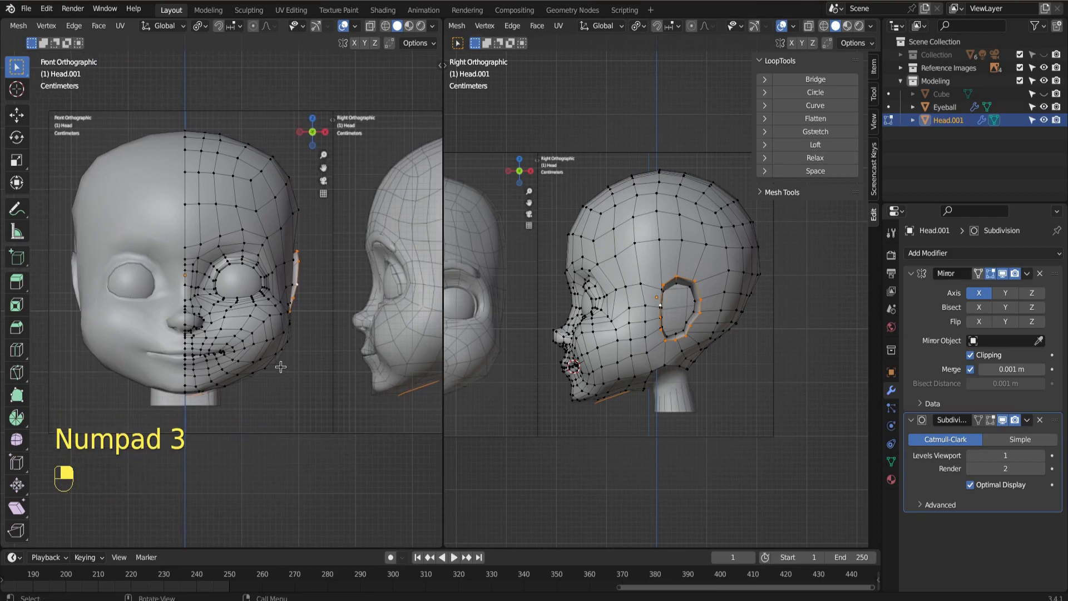
{"action": "key", "text": "g"}
{"action": "key", "text": "x"}
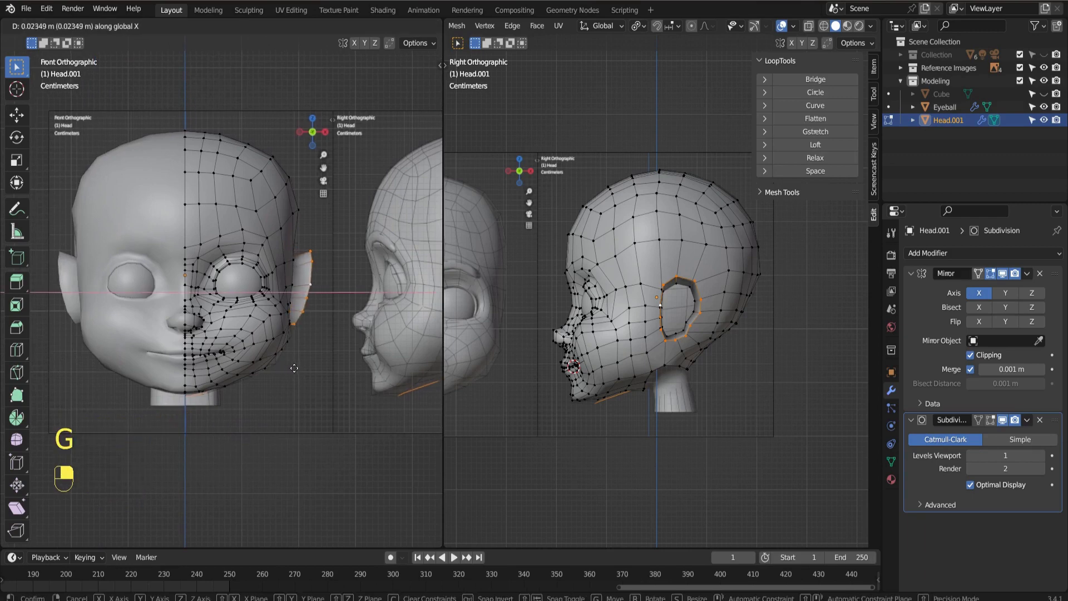
{"action": "left_click", "coordinate": [289, 366]}
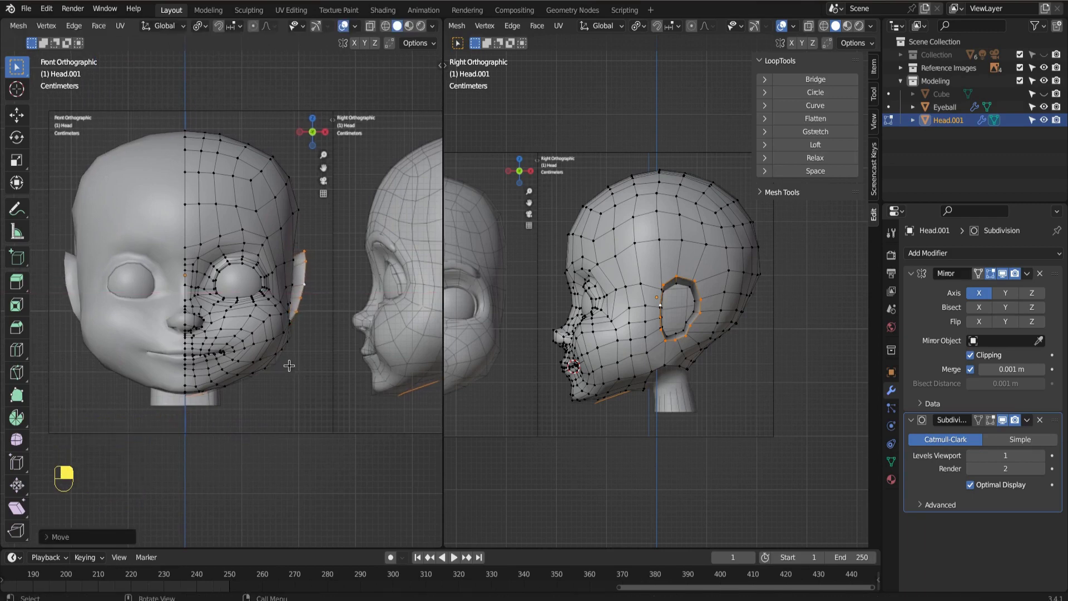
{"action": "middle_click_drag", "start_coordinate": [289, 366], "coordinate": [267, 409]}
{"action": "scroll", "coordinate": [721, 388], "scroll_direction": "up", "scroll_amount": 5}
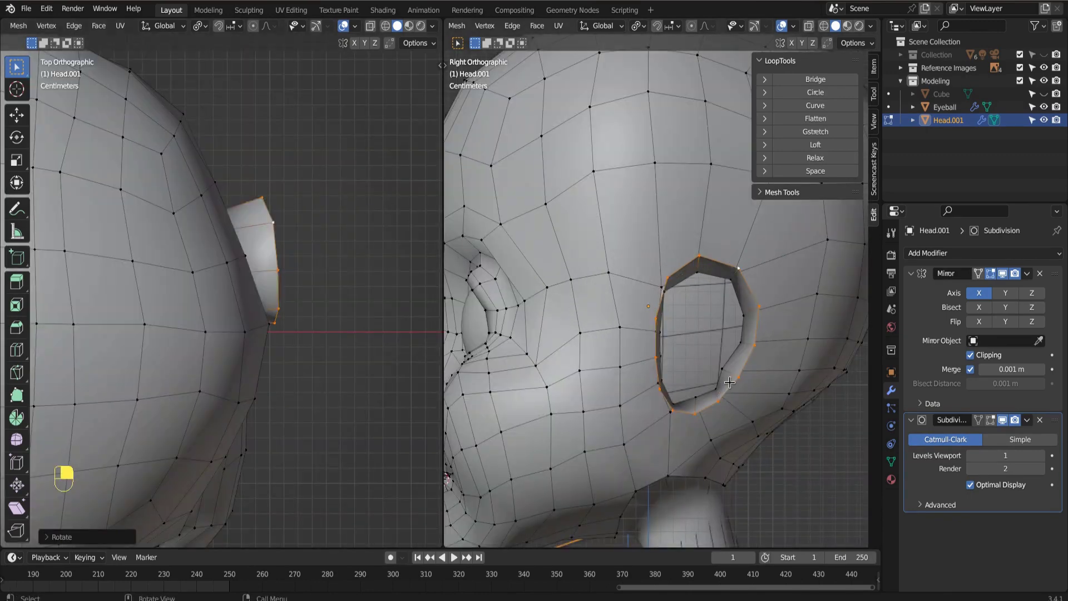
- Cap the ear's inner opening loop with a new face
{"action": "key", "text": "f"}
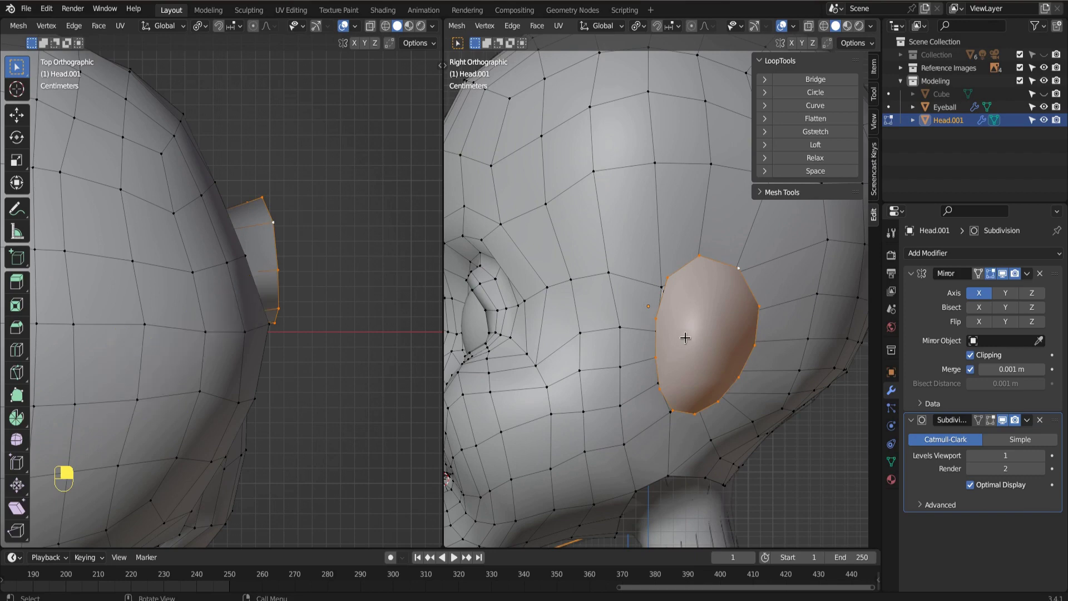
{"action": "mouse_move", "coordinate": [689, 336]}
{"action": "middle_mouse_down"}
{"action": "mouse_move", "coordinate": [763, 408]}
{"action": "mouse_move", "coordinate": [701, 388]}
{"action": "mouse_move", "coordinate": [675, 365]}
{"action": "mouse_move", "coordinate": [608, 350]}
{"action": "mouse_move", "coordinate": [685, 398]}
{"action": "mouse_move", "coordinate": [696, 430]}
{"action": "mouse_move", "coordinate": [679, 351]}
{"action": "middle_mouse_up"}
{"action": "middle_click_drag", "start_coordinate": [412, 337], "coordinate": [263, 214]}
{"action": "left_click", "coordinate": [262, 214], "text": "shift"}
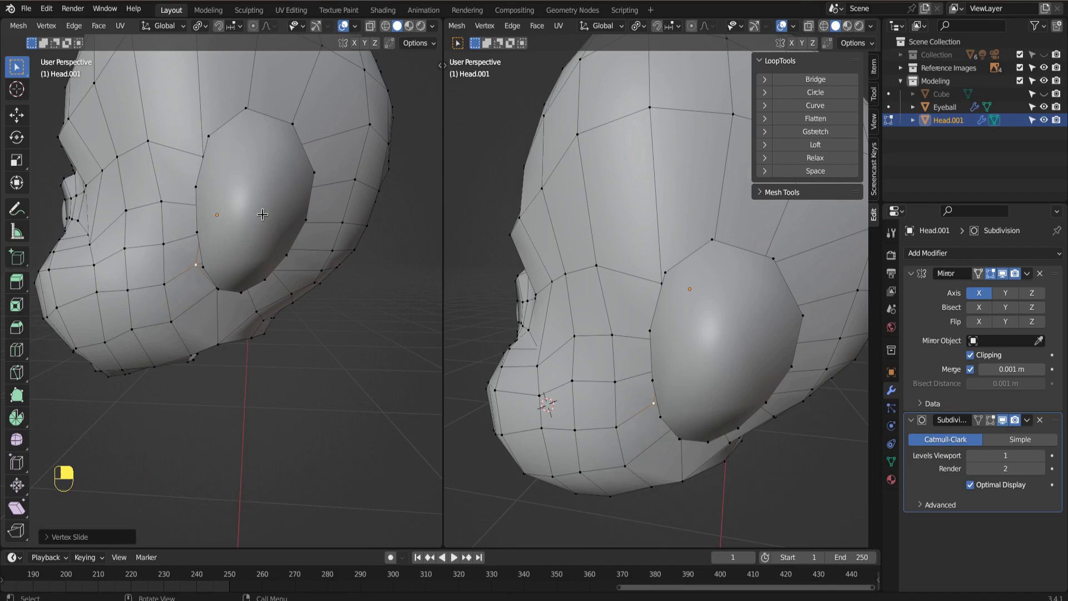
{"action": "key", "text": "f"}
{"action": "left_click", "coordinate": [230, 172]}
- Inset the new ear face, leaving a thin rim around a smaller inner face
{"action": "key", "text": "3"}
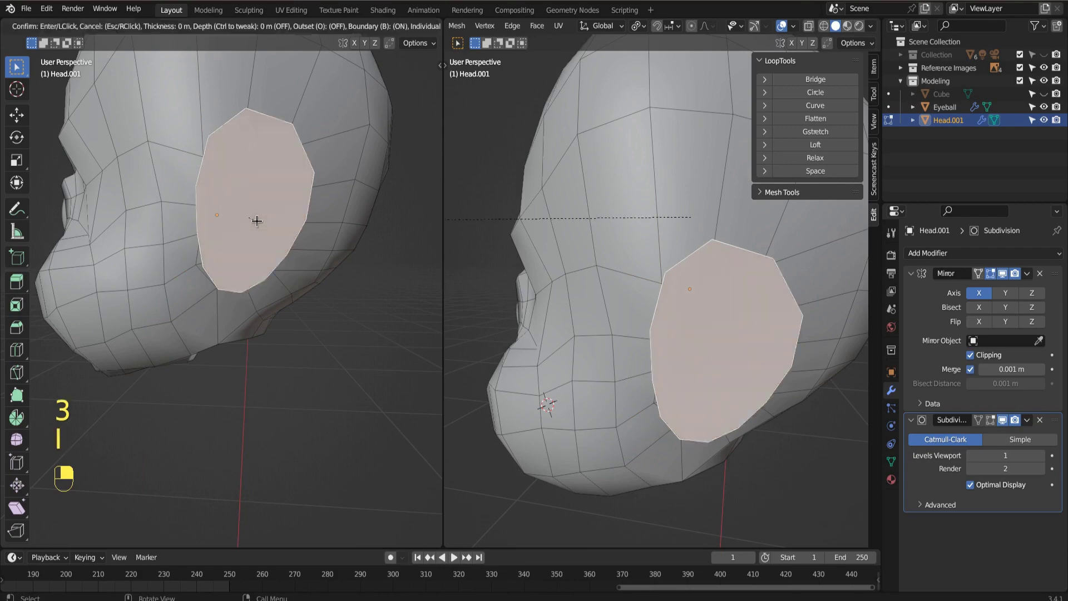
{"action": "key", "text": "i"}
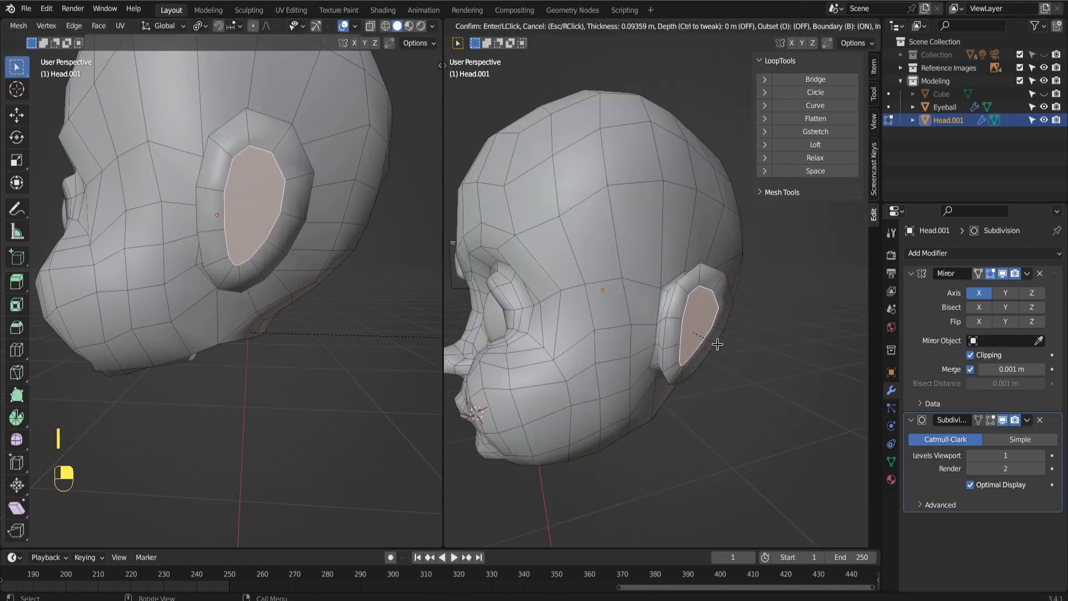
{"action": "left_click", "coordinate": [709, 339]}
{"action": "middle_click_drag", "start_coordinate": [710, 339], "coordinate": [758, 326]}
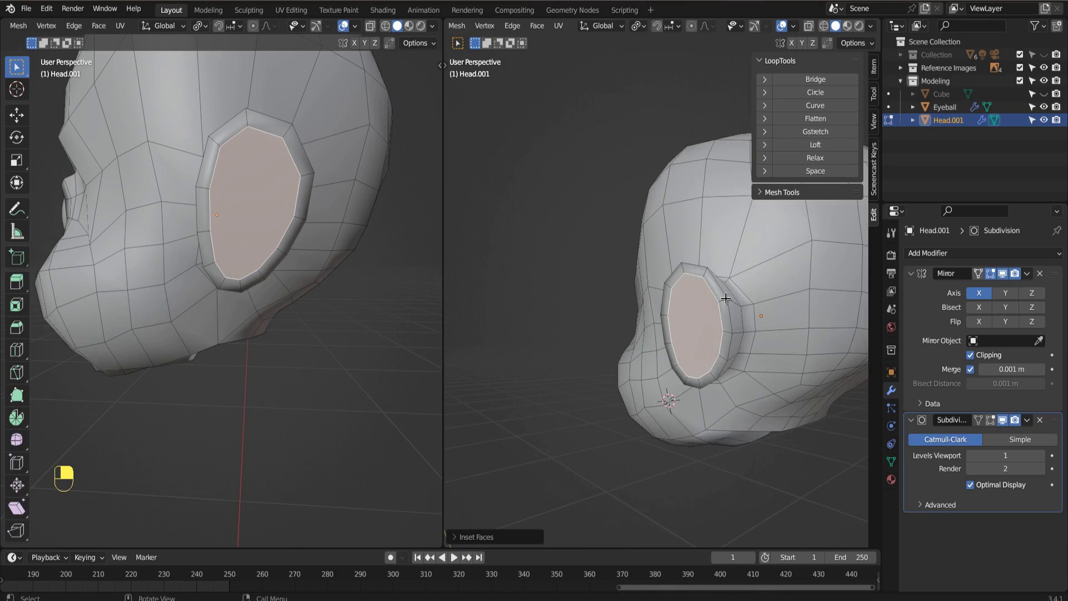
{"action": "middle_click_drag", "start_coordinate": [669, 346], "coordinate": [720, 329]}
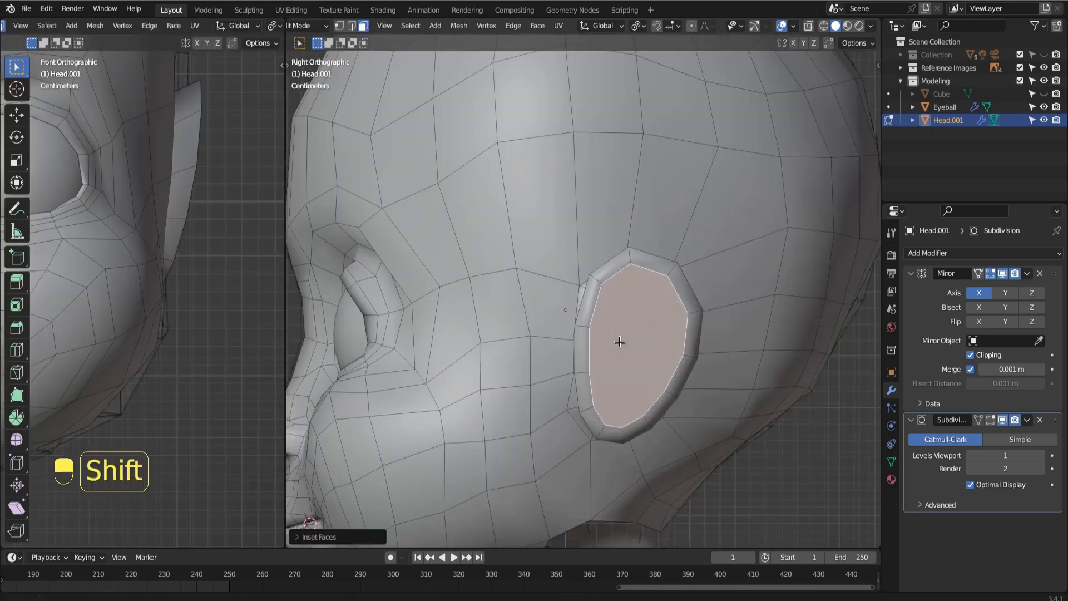
{"action": "middle_click_drag", "start_coordinate": [620, 341], "coordinate": [597, 282], "text": "shift"}
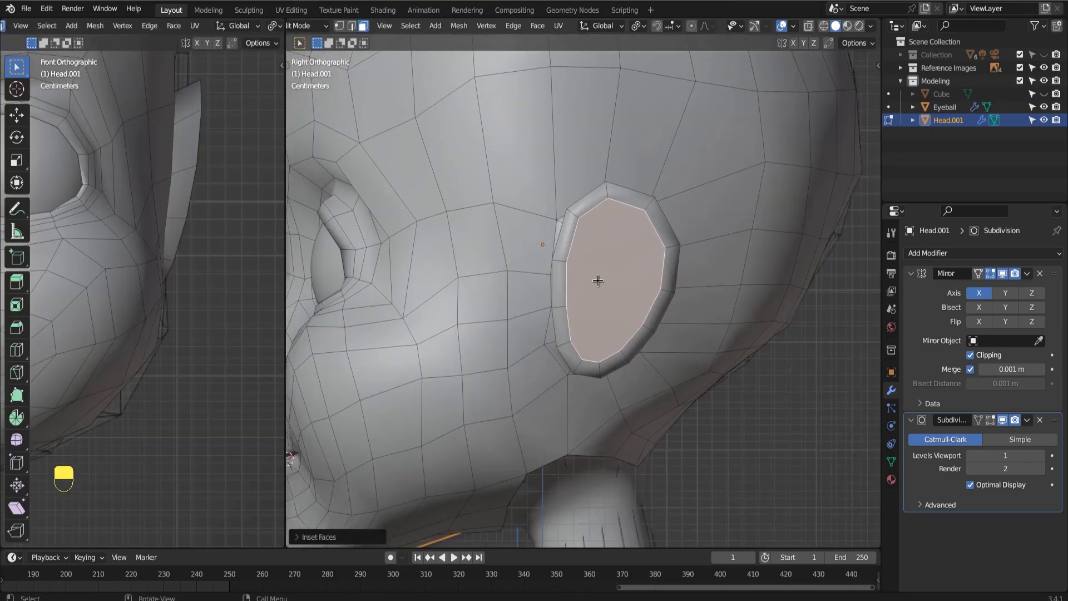
- Delete the inset face to reopen the hole, then extrude, rotate and scale the rim
{"action": "key", "text": "x"}
{"action": "left_click", "coordinate": [598, 282]}
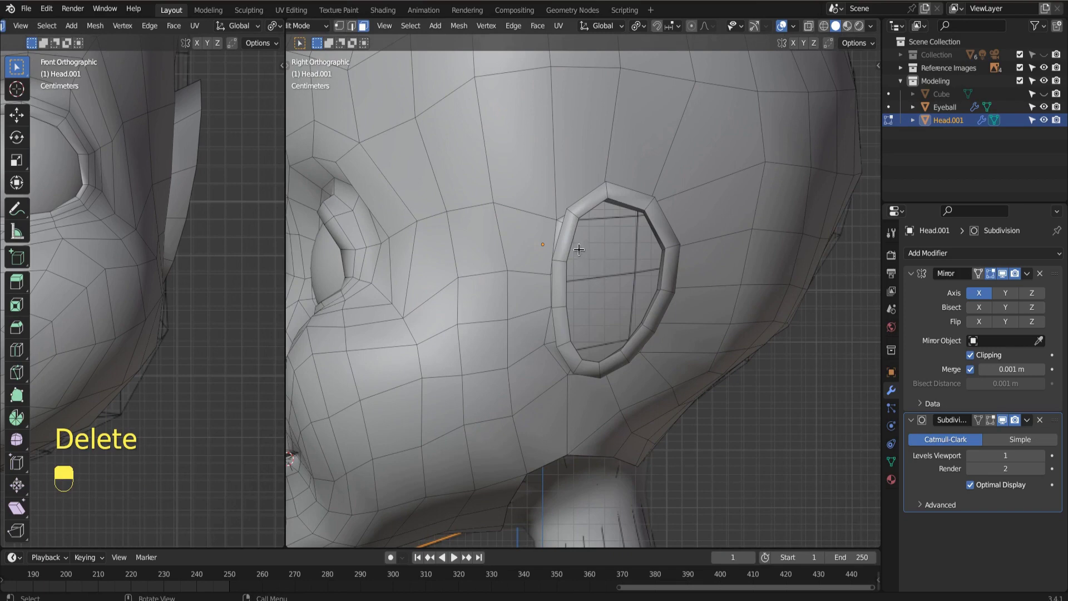
{"action": "middle_click_drag", "start_coordinate": [579, 250], "coordinate": [567, 278]}
{"action": "key", "text": "2"}
{"action": "key", "text": "e"}
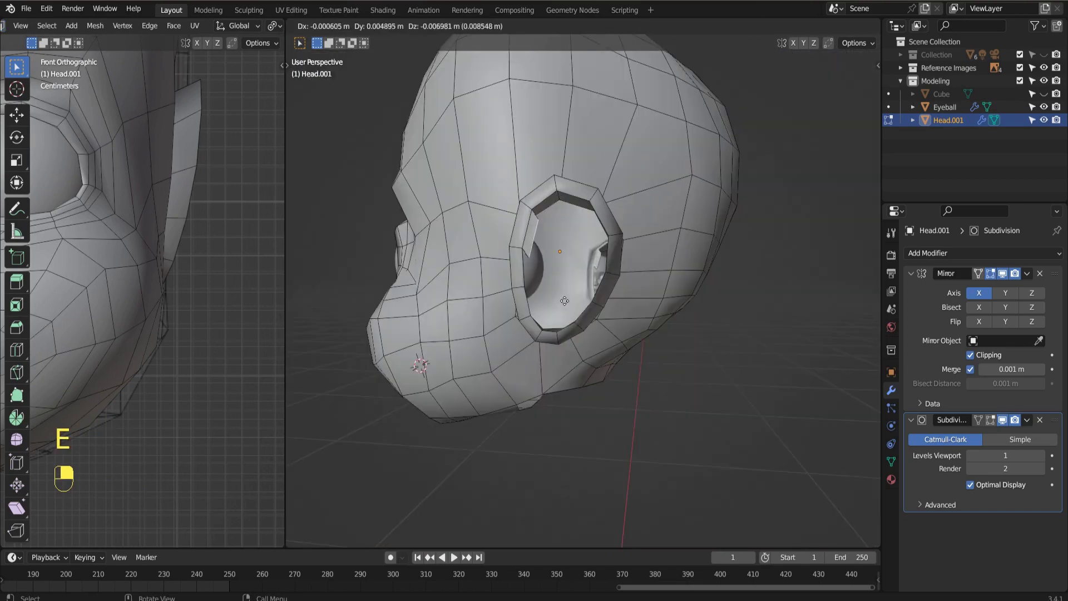
{"action": "left_click", "coordinate": [573, 315]}
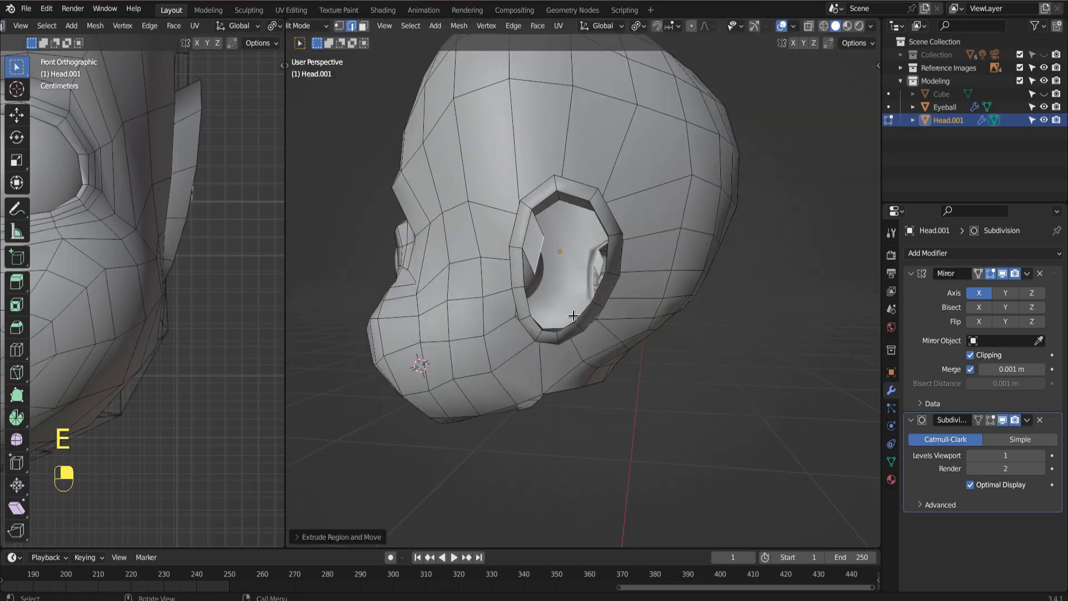
{"action": "key", "text": "r"}
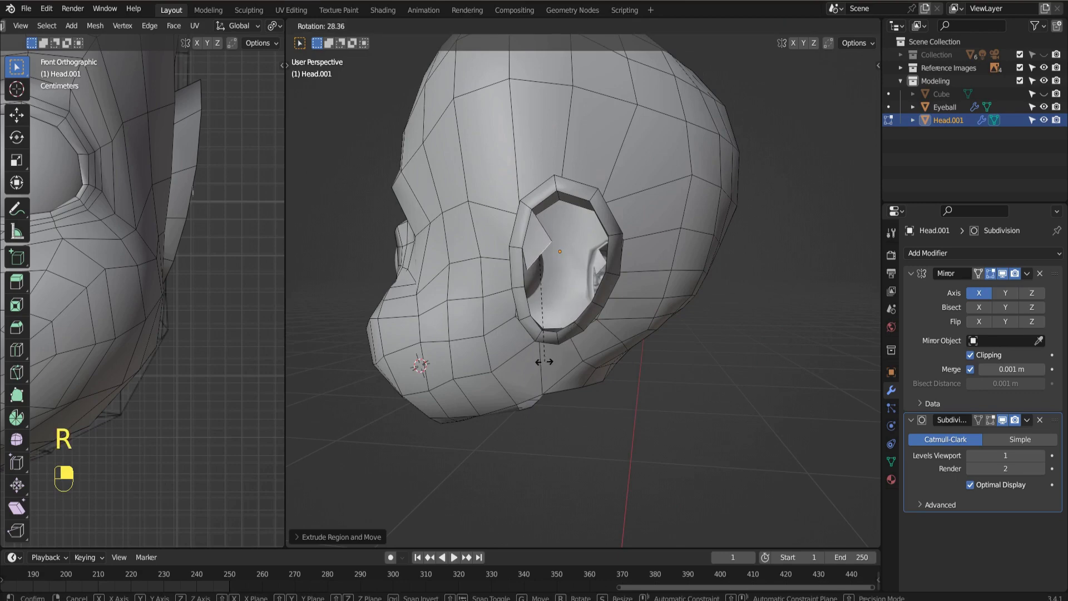
{"action": "left_click", "coordinate": [531, 368]}
{"action": "key", "text": "s"}
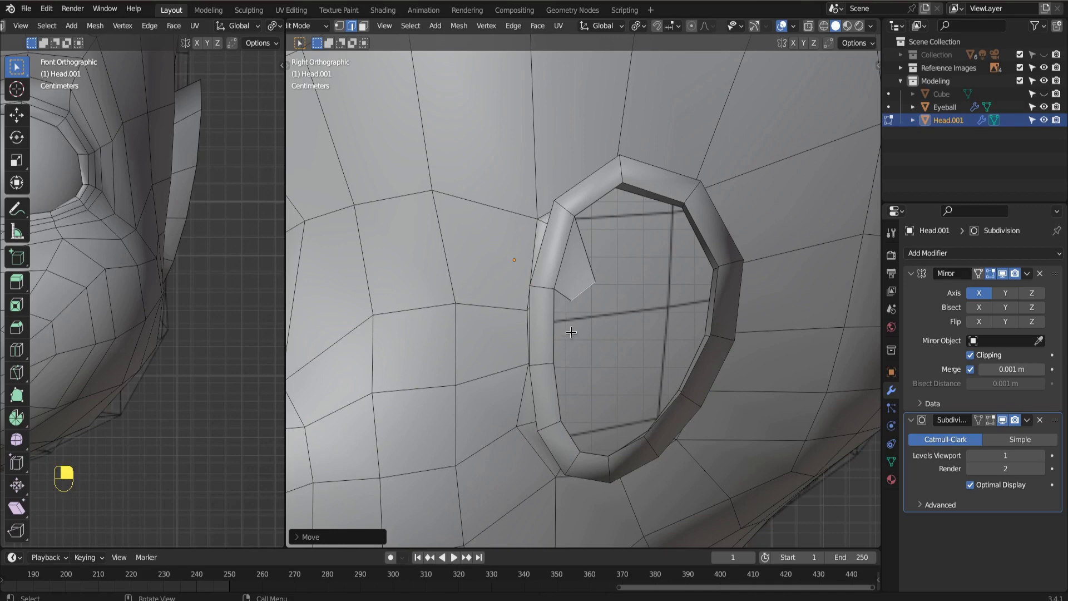
- Extrude a small tragus flap inward from the rim's front edge and slide its vertex into shape
{"action": "key", "text": "e"}
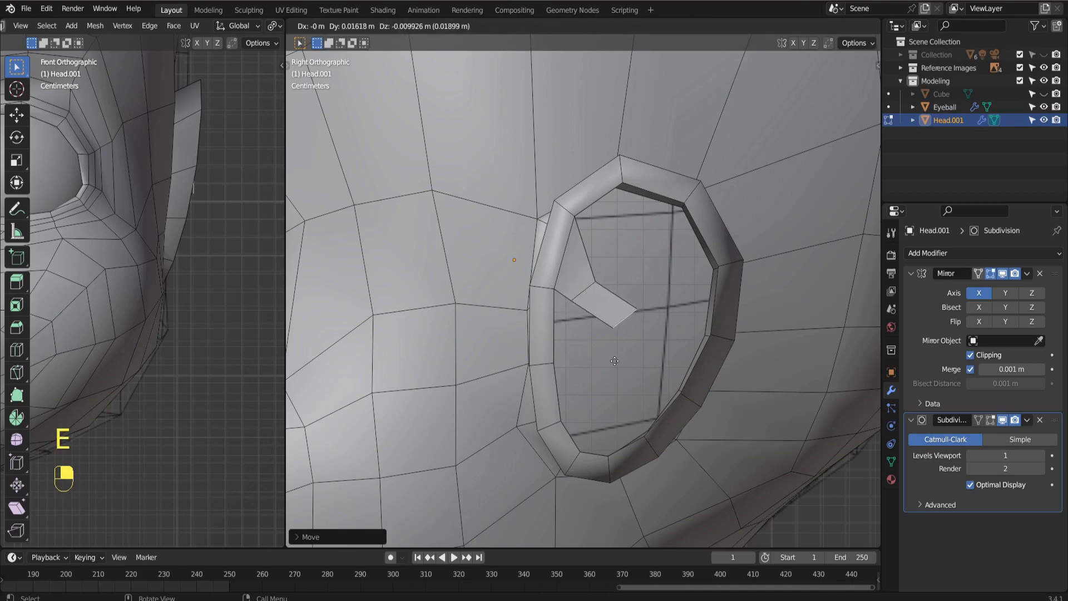
{"action": "left_click", "coordinate": [609, 343]}
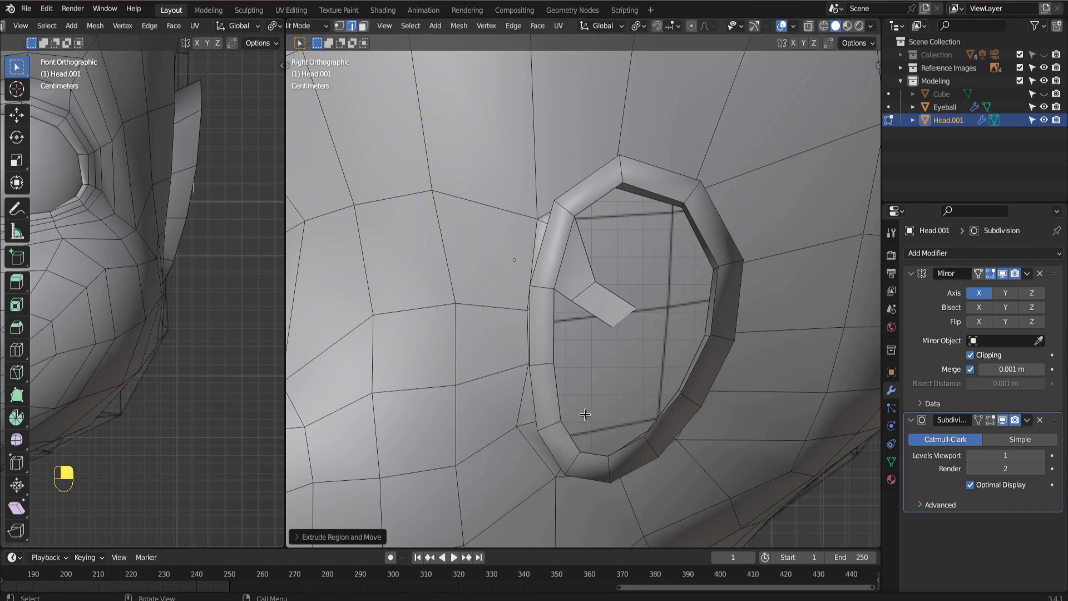
{"action": "key", "text": "1"}
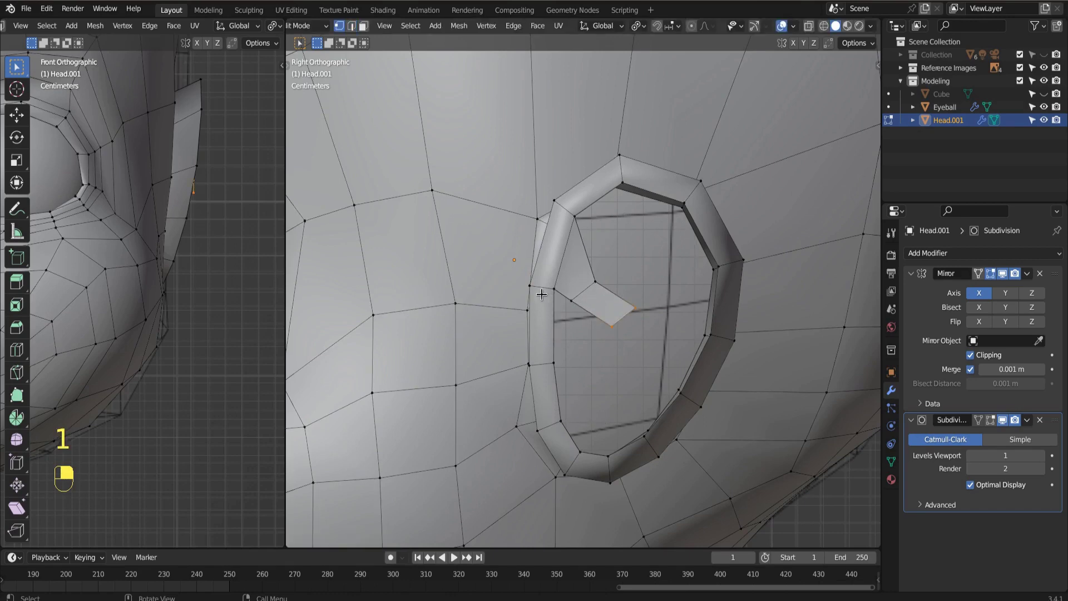
{"action": "left_click", "coordinate": [554, 289]}
{"action": "key", "text": "g"}
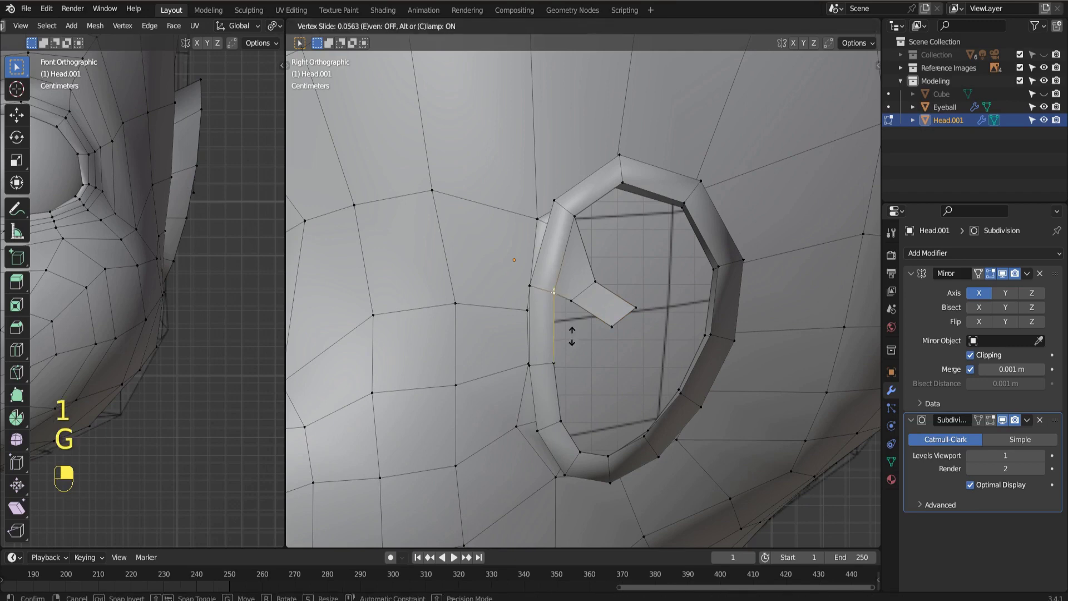
{"action": "left_click", "coordinate": [576, 328]}
{"action": "key", "text": "g"}
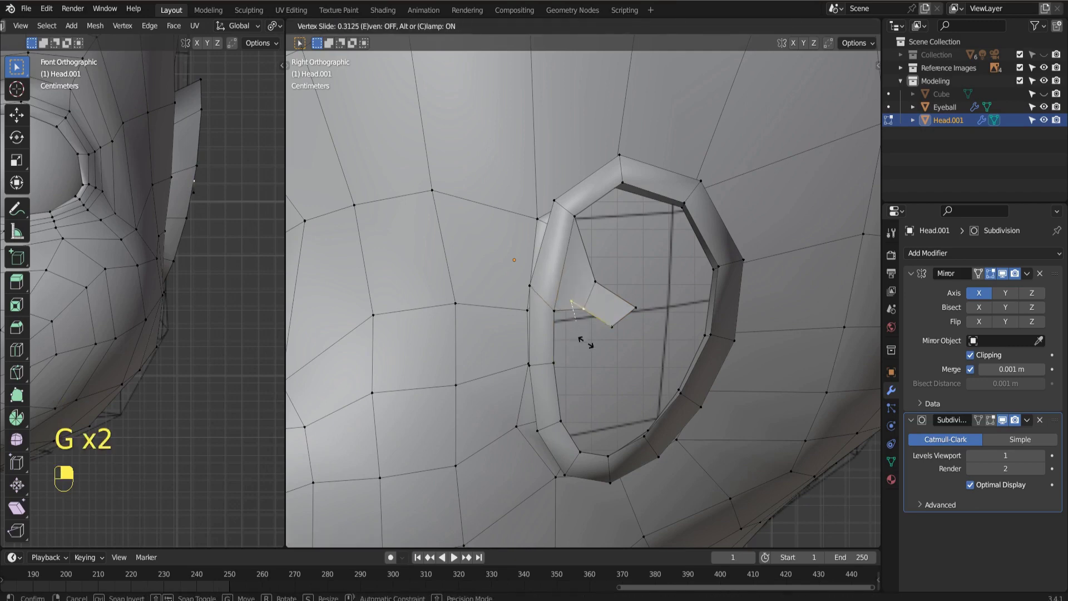
{"action": "left_click", "coordinate": [579, 340]}
{"action": "key", "text": "2"}
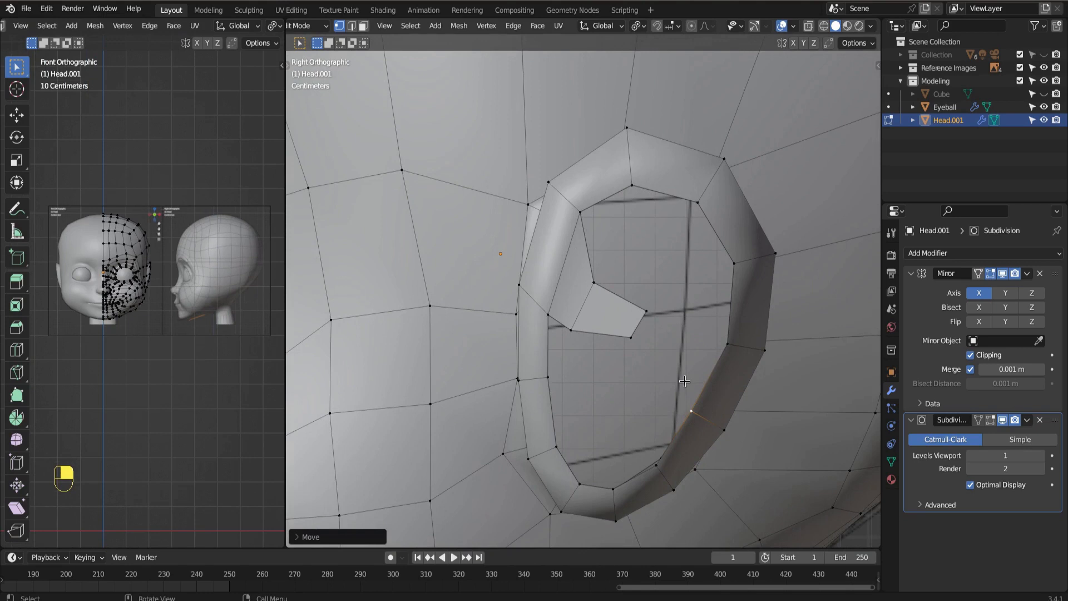
{"action": "left_click", "coordinate": [635, 323], "text": "alt"}
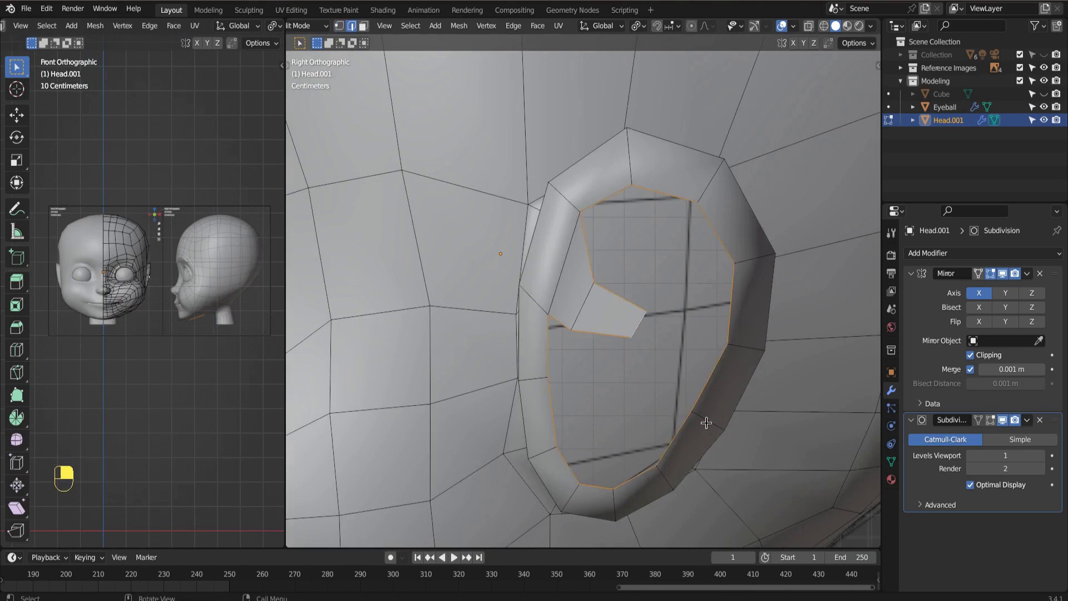
- Extrude the ear's inner edge loop, scale it inward and push it back along X into a bowl
{"action": "key", "text": "KP_3"}
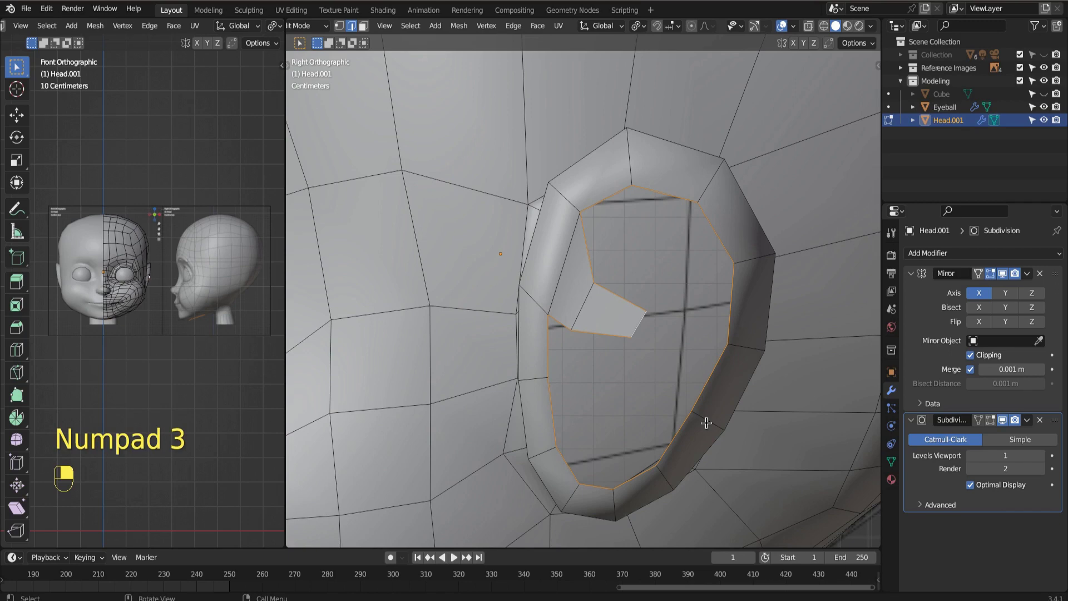
{"action": "key", "text": "e"}
{"action": "key", "text": "s"}
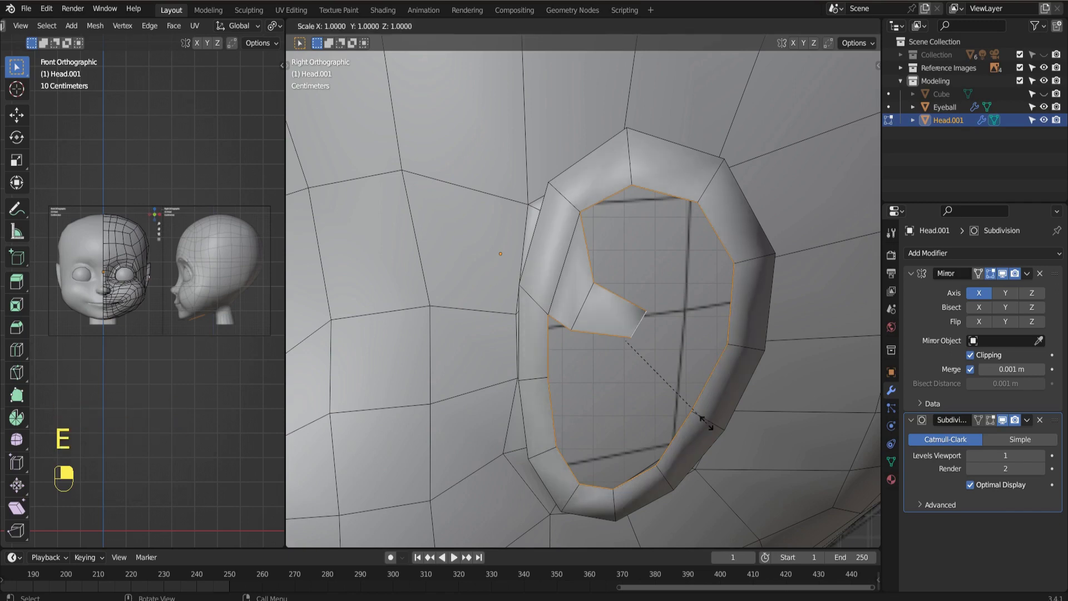
{"action": "left_click", "coordinate": [674, 407]}
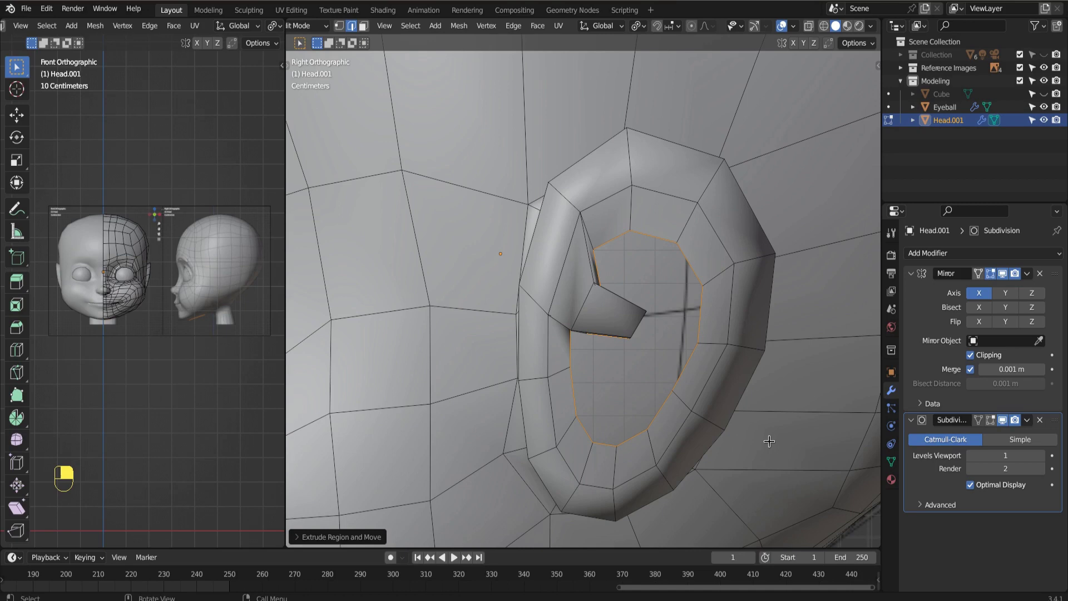
{"action": "middle_click_drag", "start_coordinate": [654, 477], "coordinate": [731, 477]}
{"action": "key", "text": "g"}
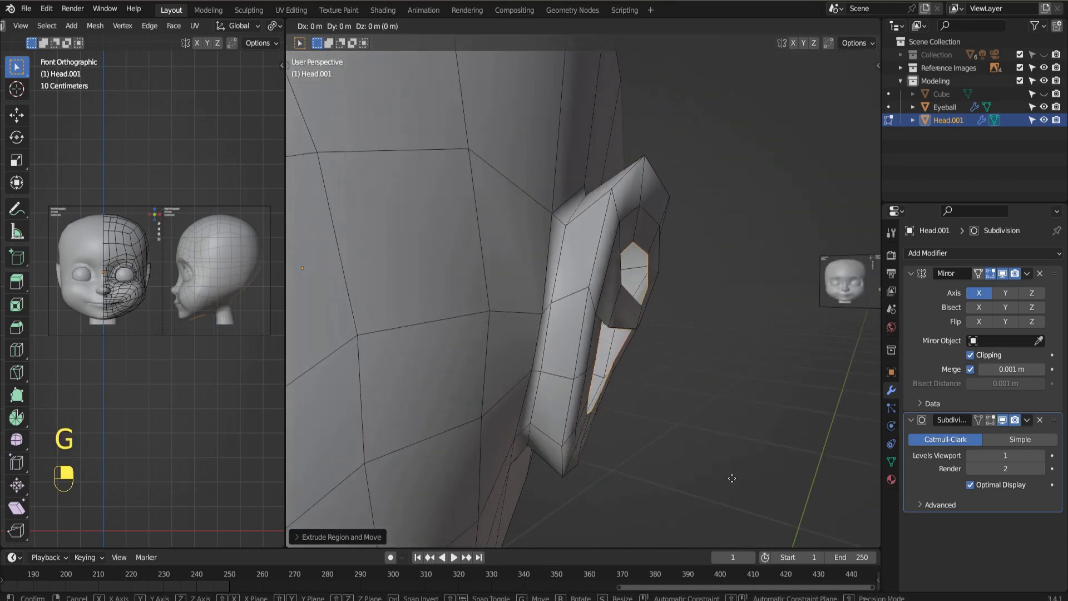
{"action": "left_click", "coordinate": [696, 469]}
{"action": "middle_click_drag", "start_coordinate": [695, 469], "coordinate": [603, 467]}
{"action": "scroll", "coordinate": [567, 451], "scroll_direction": "up", "scroll_amount": 3}
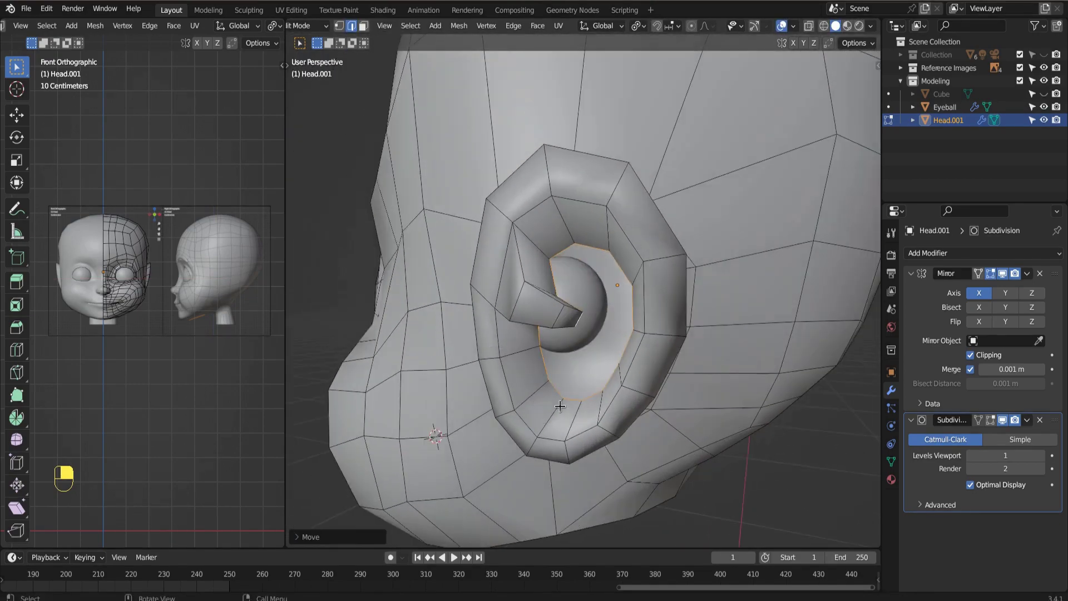
{"action": "middle_click_drag", "start_coordinate": [598, 399], "coordinate": [581, 463]}
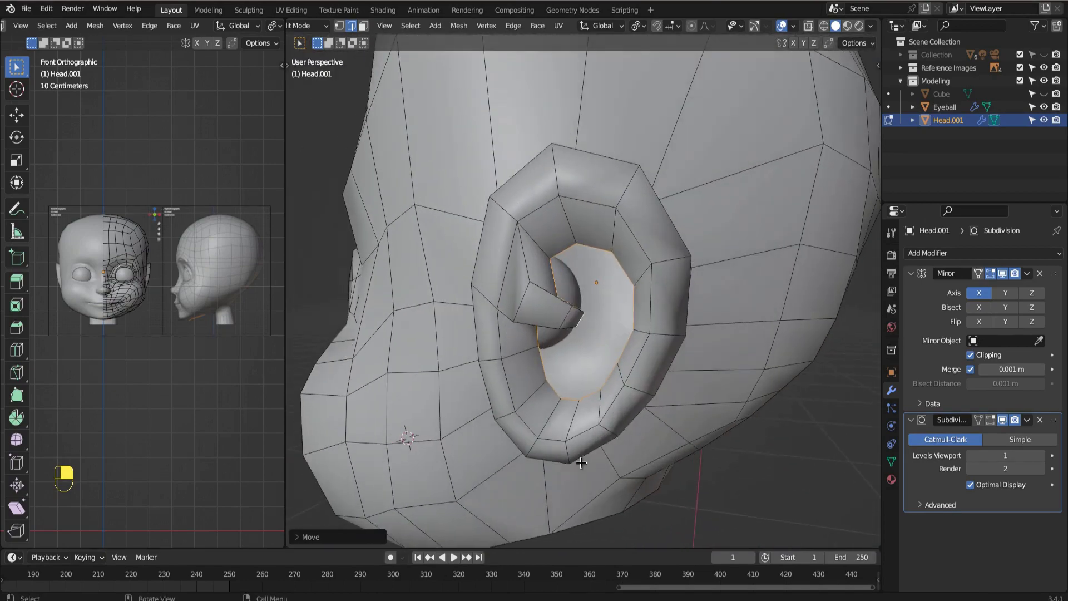
- Move the inner ear face deeper into the head
{"action": "scroll", "coordinate": [581, 463], "scroll_direction": "down", "scroll_amount": 4}
{"action": "key", "text": "g"}
{"action": "left_click", "coordinate": [585, 361]}
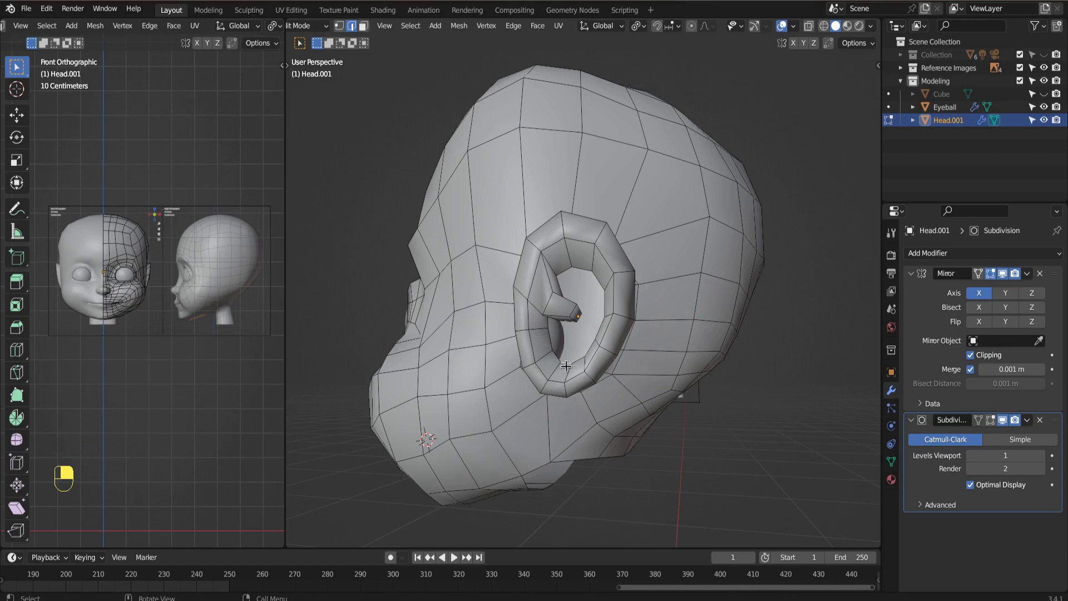
- Extrude the inner cavity loop and shrink it to 0.6376 to start the ear canal
{"action": "left_click", "coordinate": [563, 361], "text": "alt"}
{"action": "key", "text": "e"}
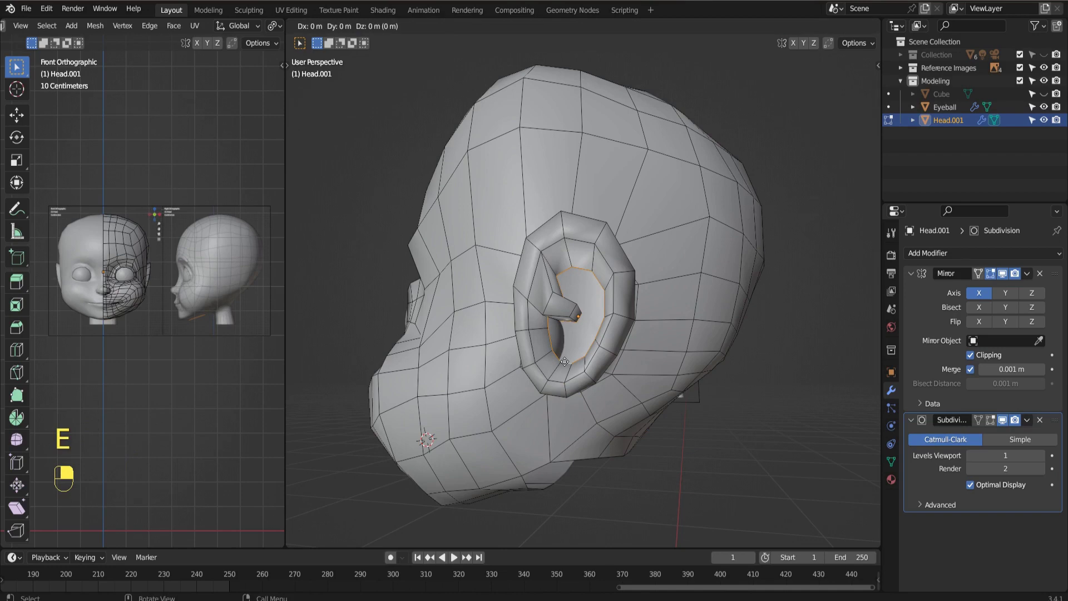
{"action": "key", "text": "s"}
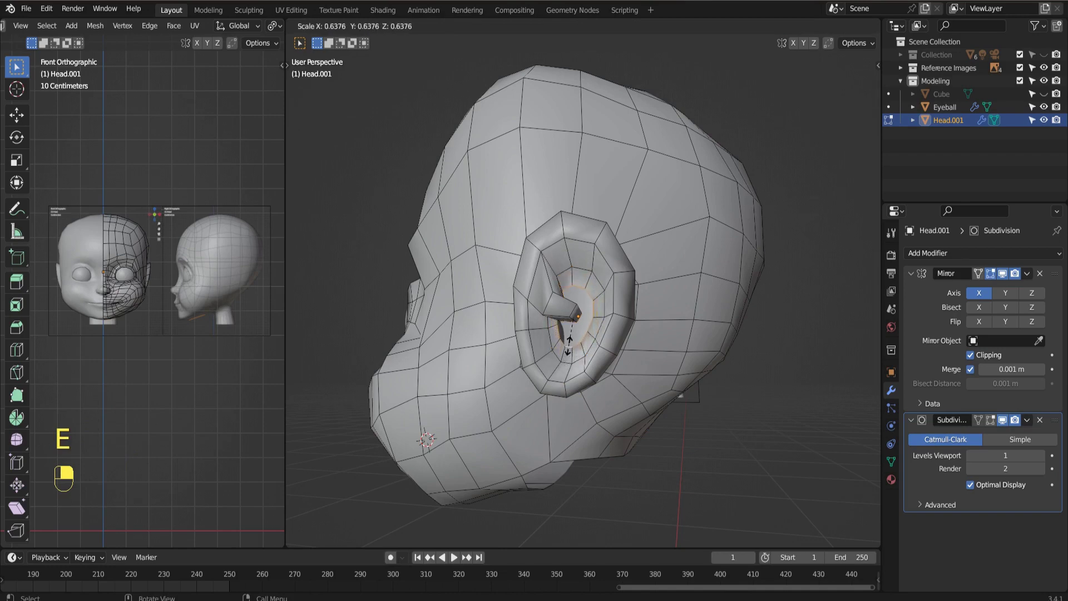
{"action": "left_click", "coordinate": [571, 336]}
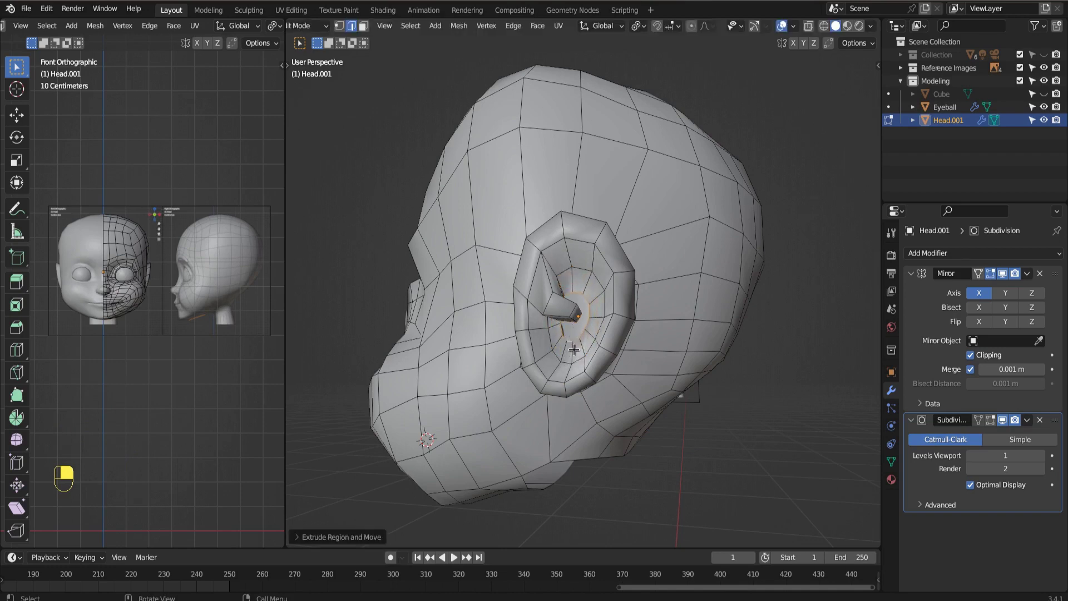
{"action": "mouse_move", "coordinate": [563, 336]}
{"action": "middle_mouse_down"}
{"action": "mouse_move", "coordinate": [544, 400]}
{"action": "mouse_move", "coordinate": [503, 382]}
{"action": "mouse_move", "coordinate": [559, 346]}
{"action": "middle_mouse_up"}
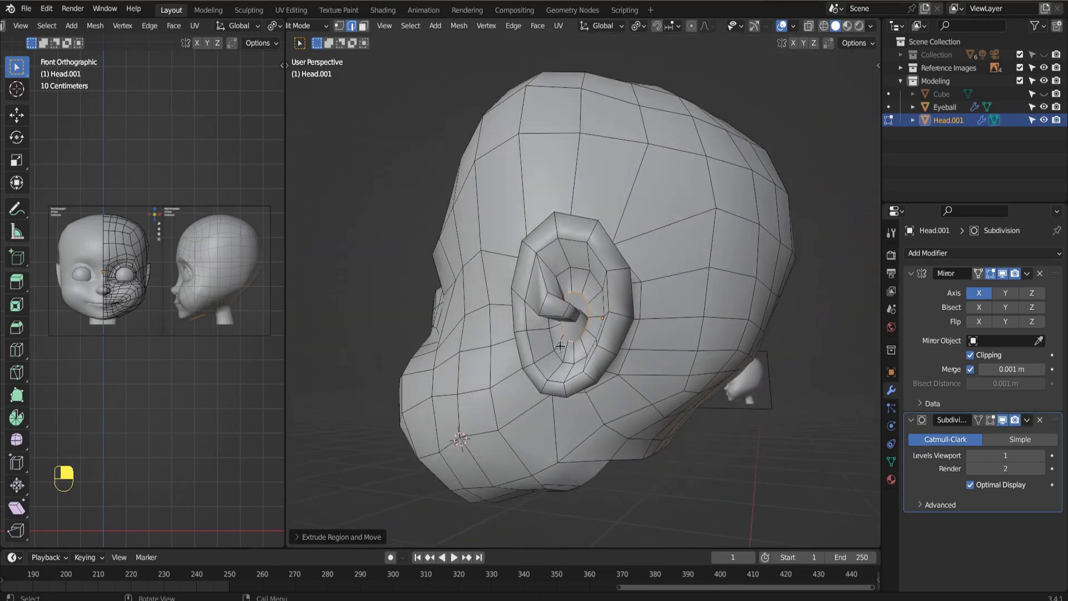
{"action": "scroll", "coordinate": [559, 360], "scroll_direction": "up", "scroll_amount": 5}
- Select two ear vertices and, with proportional editing on, move them along X
{"action": "key", "text": "1"}
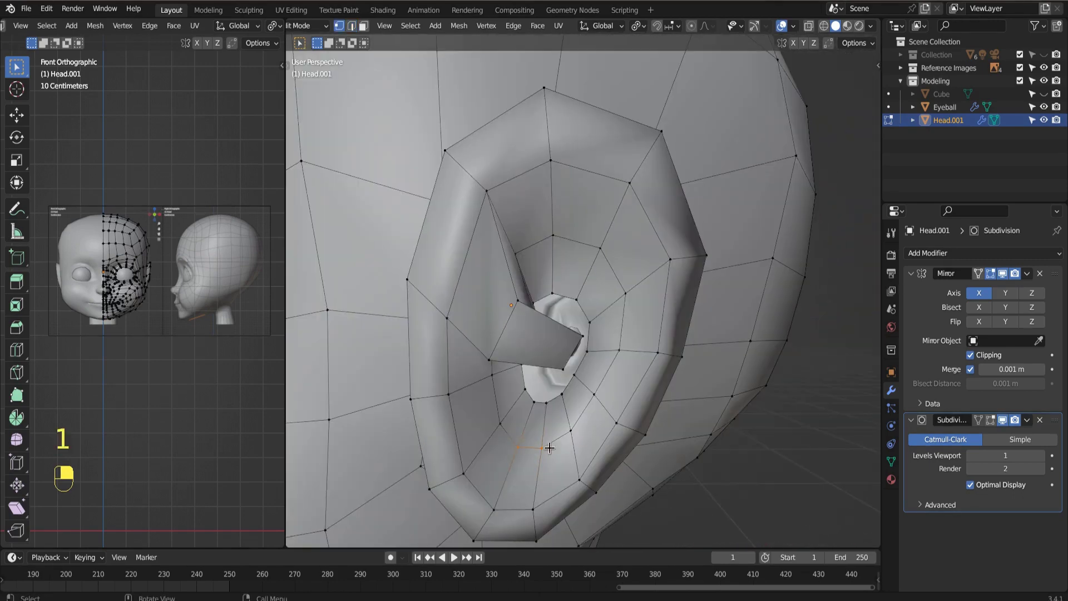
{"action": "left_click", "coordinate": [569, 429], "text": "shift"}
{"action": "left_click", "coordinate": [594, 394], "text": "shift"}
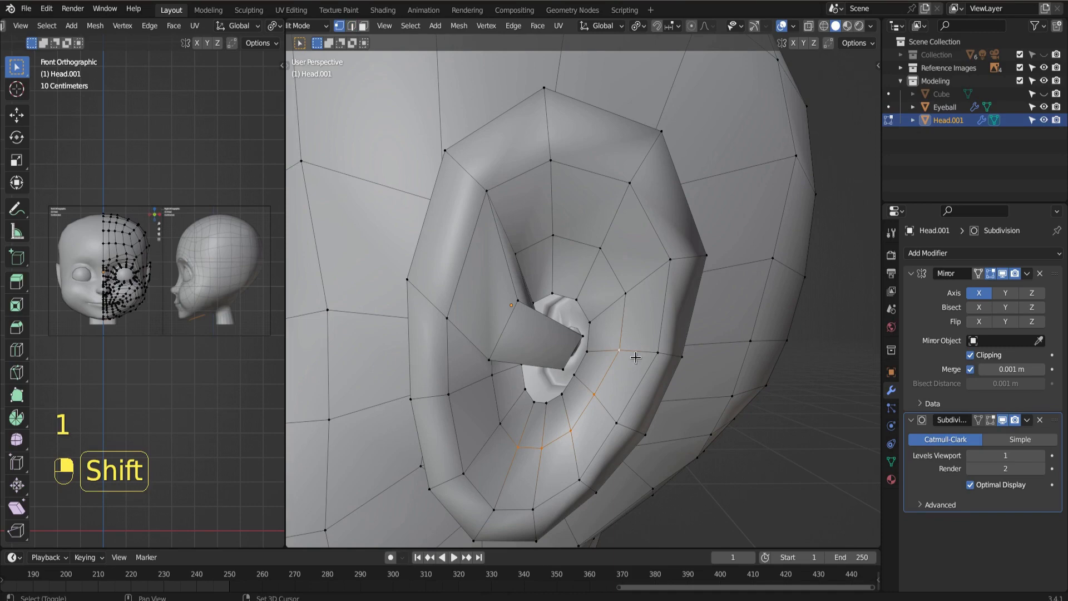
{"action": "left_click", "coordinate": [691, 26]}
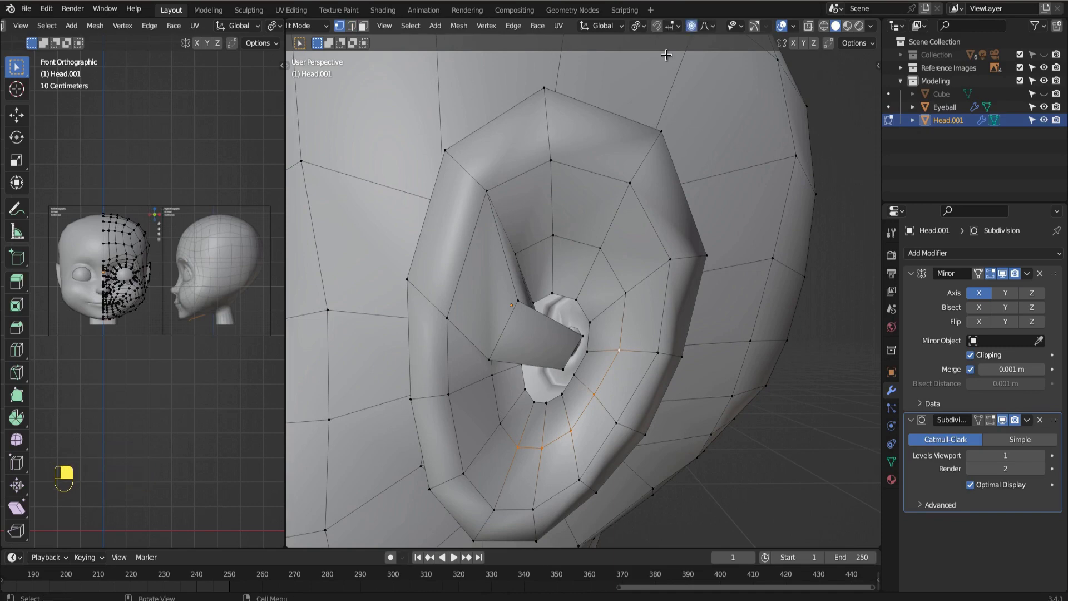
{"action": "middle_click_drag", "start_coordinate": [604, 436], "coordinate": [632, 389]}
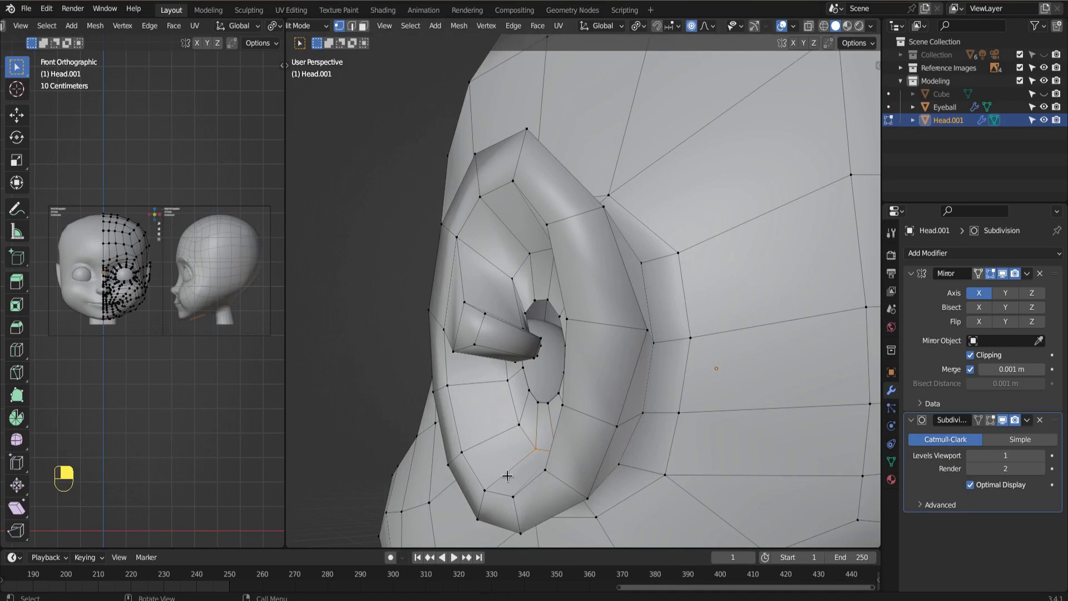
{"action": "middle_click_drag", "start_coordinate": [466, 494], "coordinate": [537, 458]}
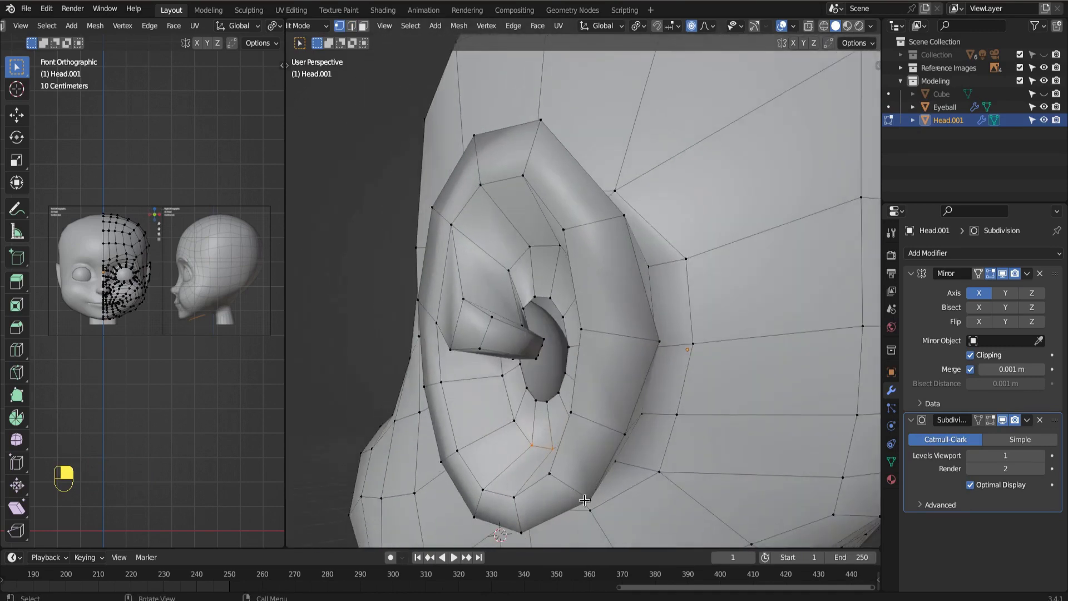
{"action": "key", "text": "g"}
{"action": "key", "text": "x"}
{"action": "scroll", "coordinate": [581, 499], "scroll_direction": "up", "scroll_amount": 14}
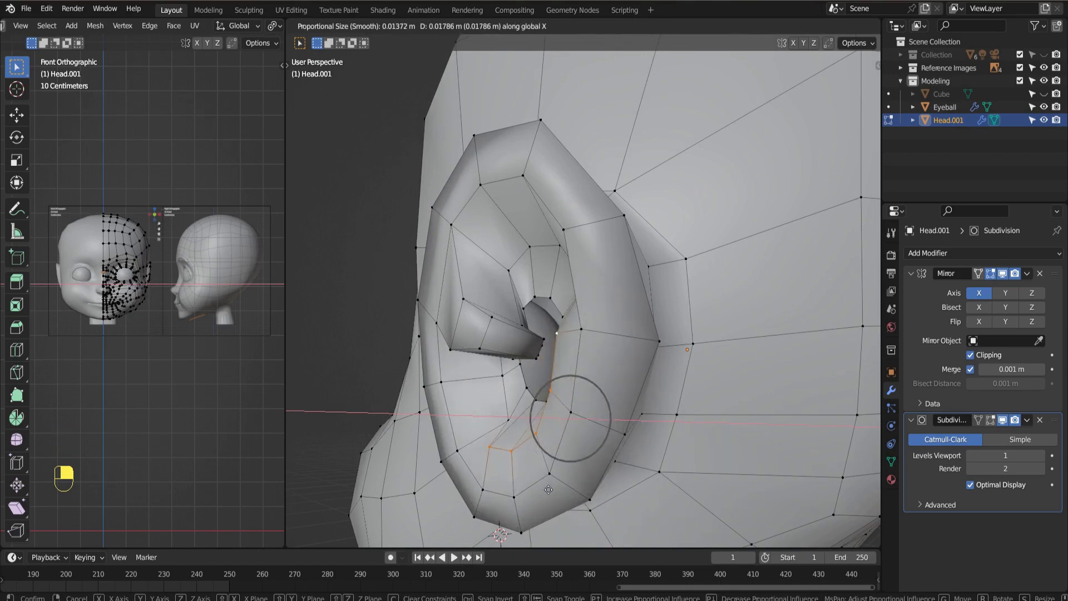
{"action": "left_click", "coordinate": [564, 495]}
- Move the selected ear vertices again with soft falloff to smooth the lower rim
{"action": "middle_click_drag", "start_coordinate": [564, 496], "coordinate": [625, 505]}
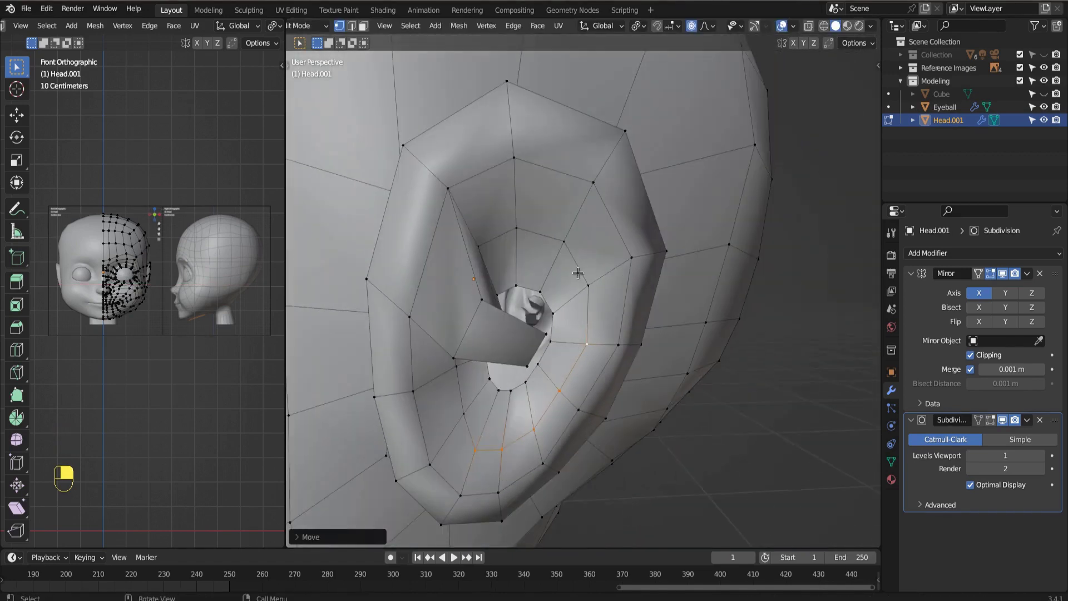
{"action": "middle_click_drag", "start_coordinate": [578, 272], "coordinate": [541, 373]}
{"action": "scroll", "coordinate": [540, 374], "scroll_direction": "down", "scroll_amount": 3}
{"action": "key", "text": "g"}
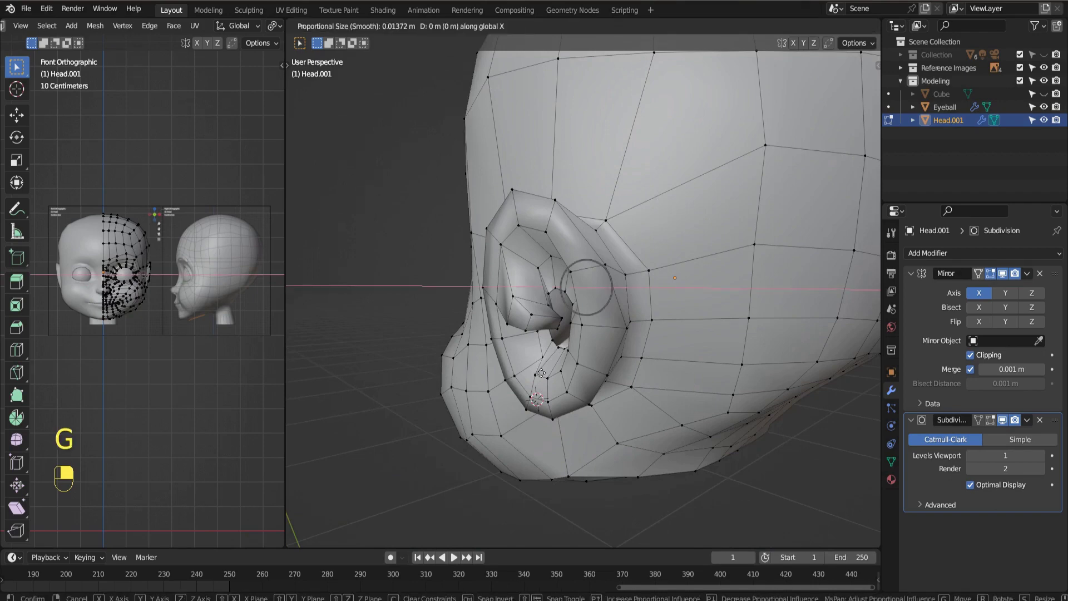
{"action": "left_click", "coordinate": [523, 372]}
- Shift two inner-ear vertices to the left
{"action": "middle_click_drag", "start_coordinate": [523, 371], "coordinate": [571, 315]}
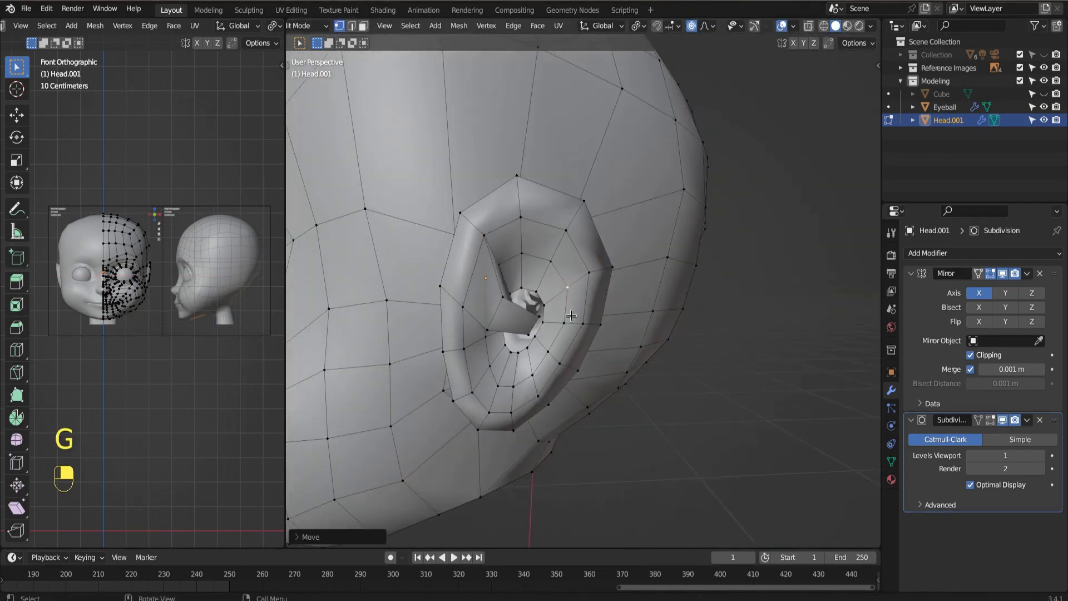
{"action": "left_click", "coordinate": [522, 254], "text": "shift"}
{"action": "left_click", "coordinate": [551, 261], "text": "shift"}
{"action": "middle_click_drag", "start_coordinate": [550, 260], "coordinate": [529, 315]}
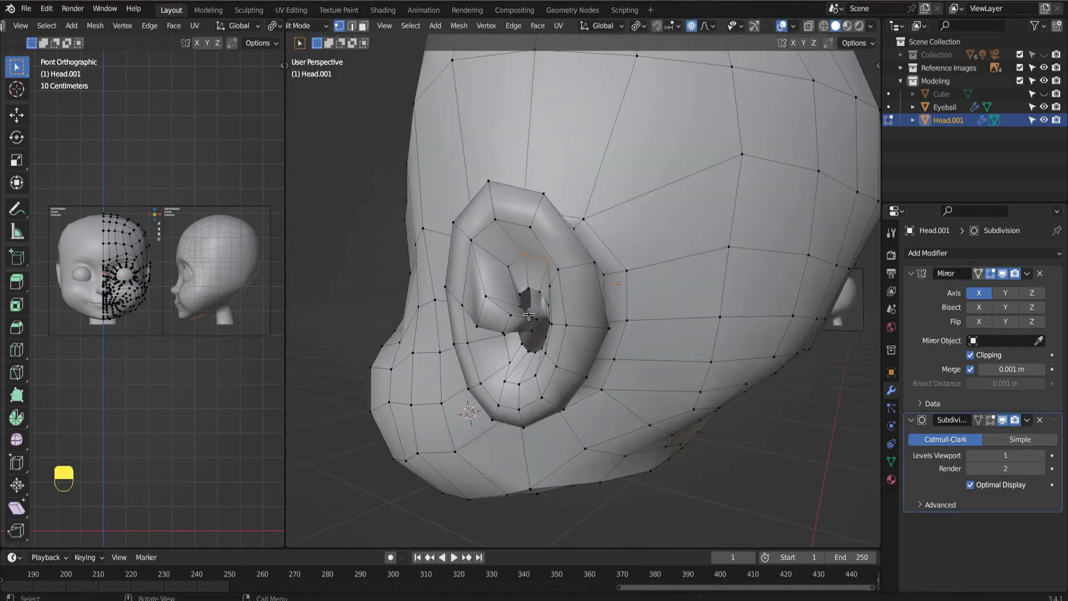
{"action": "key", "text": "g"}
{"action": "left_click", "coordinate": [514, 314]}
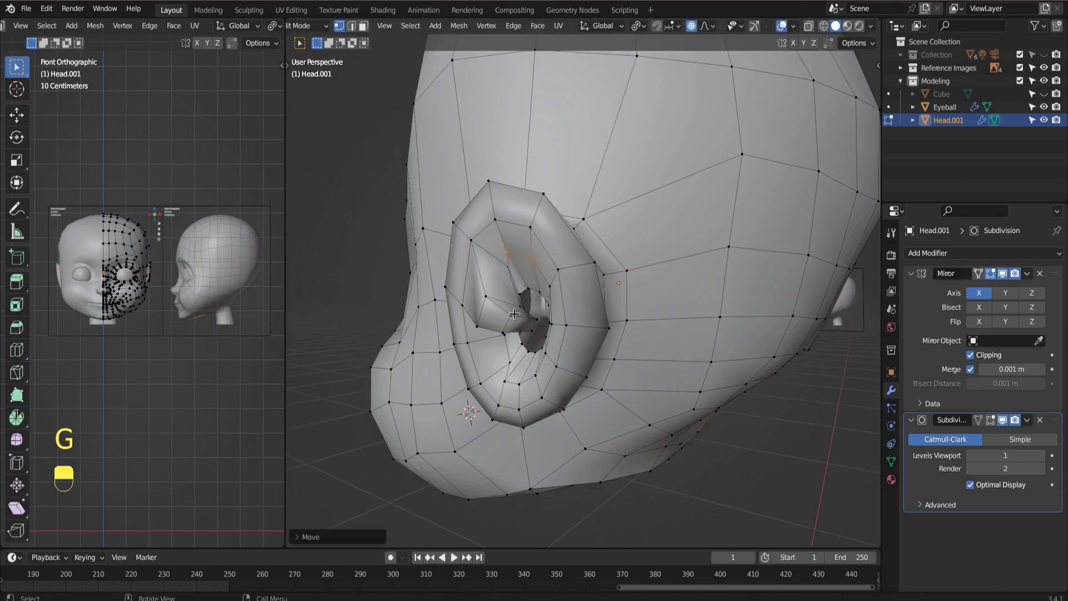
{"action": "scroll", "coordinate": [417, 486], "scroll_direction": "up", "scroll_amount": 5}
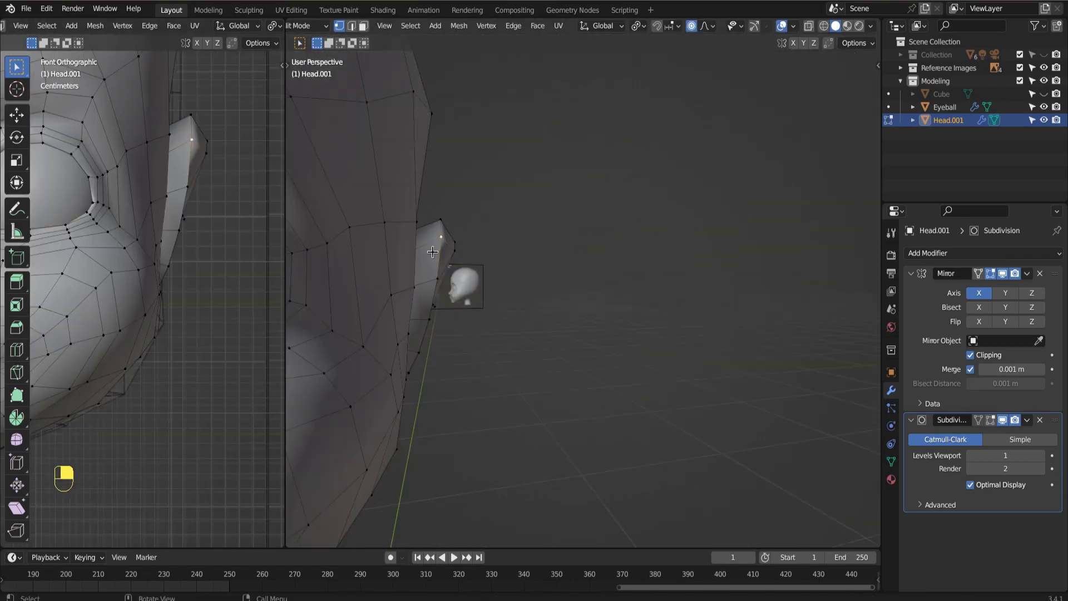
- Nudge three ear-flap vertices, moving two of them along X with soft falloff
{"action": "key", "text": "g"}
{"action": "left_click", "coordinate": [426, 252]}
{"action": "middle_click_drag", "start_coordinate": [440, 226], "coordinate": [429, 271]}
{"action": "left_click", "coordinate": [428, 274]}
{"action": "key", "text": "g"}
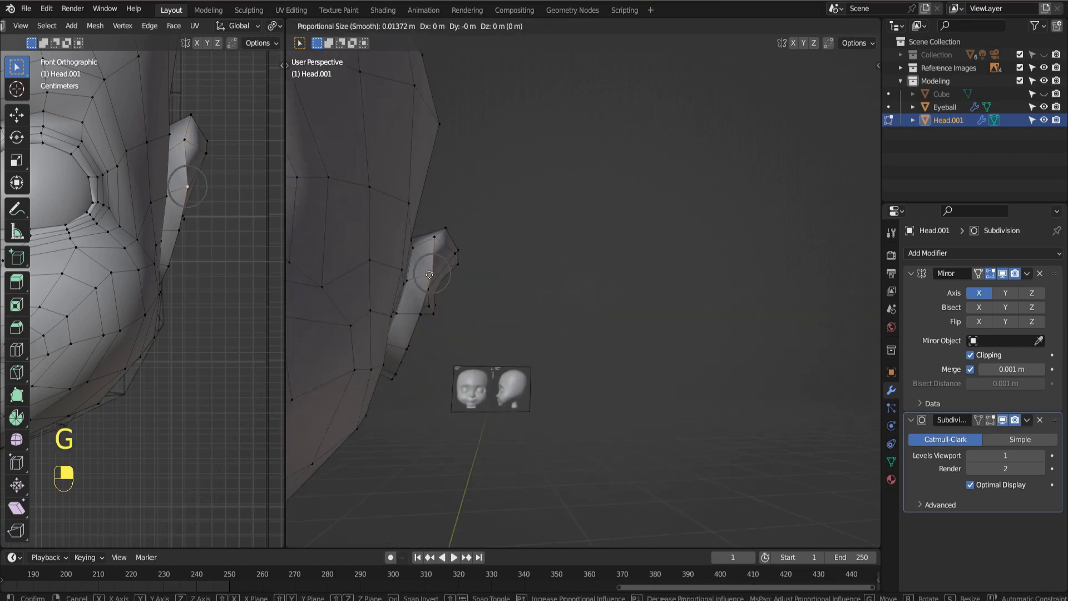
{"action": "key", "text": "x"}
{"action": "left_click", "coordinate": [423, 276]}
{"action": "middle_click_drag", "start_coordinate": [423, 277], "coordinate": [416, 316]}
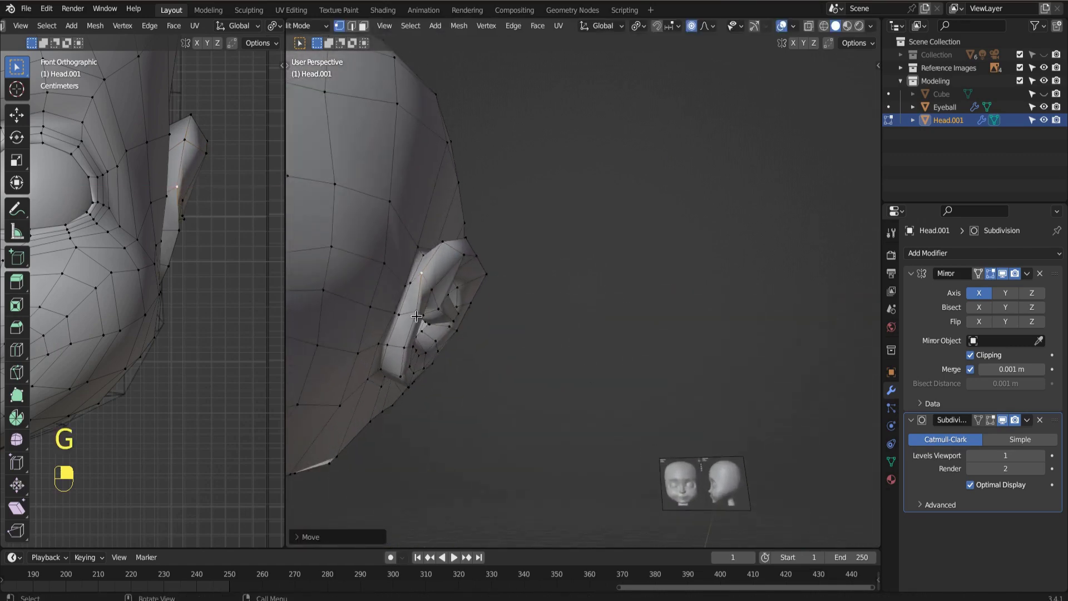
{"action": "left_click", "coordinate": [416, 315]}
{"action": "key", "text": "g"}
{"action": "key", "text": "x"}
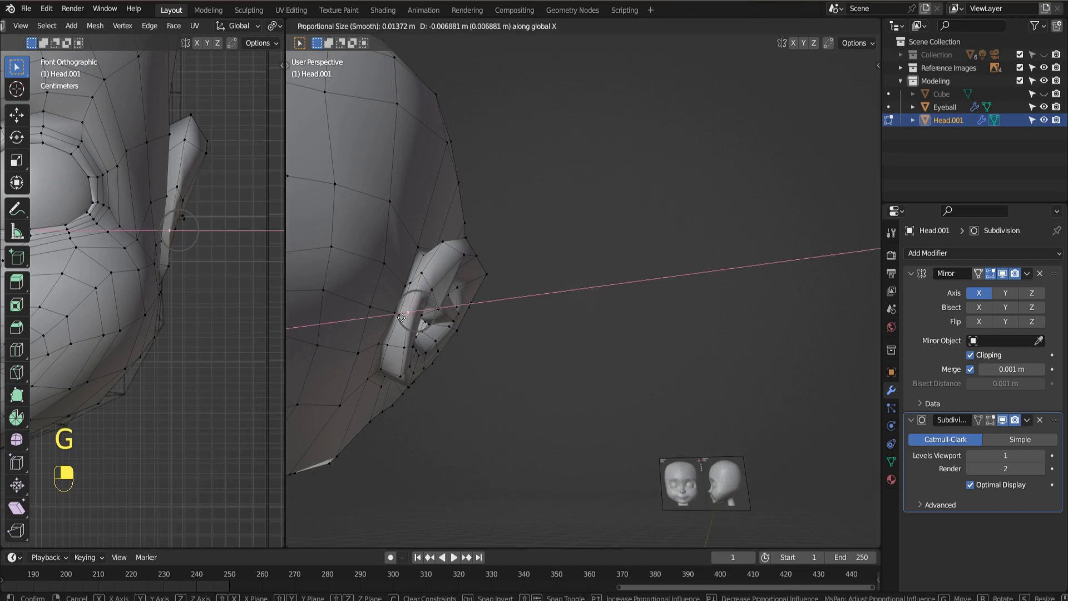
{"action": "left_click", "coordinate": [426, 326]}
{"action": "middle_click_drag", "start_coordinate": [426, 325], "coordinate": [422, 364]}
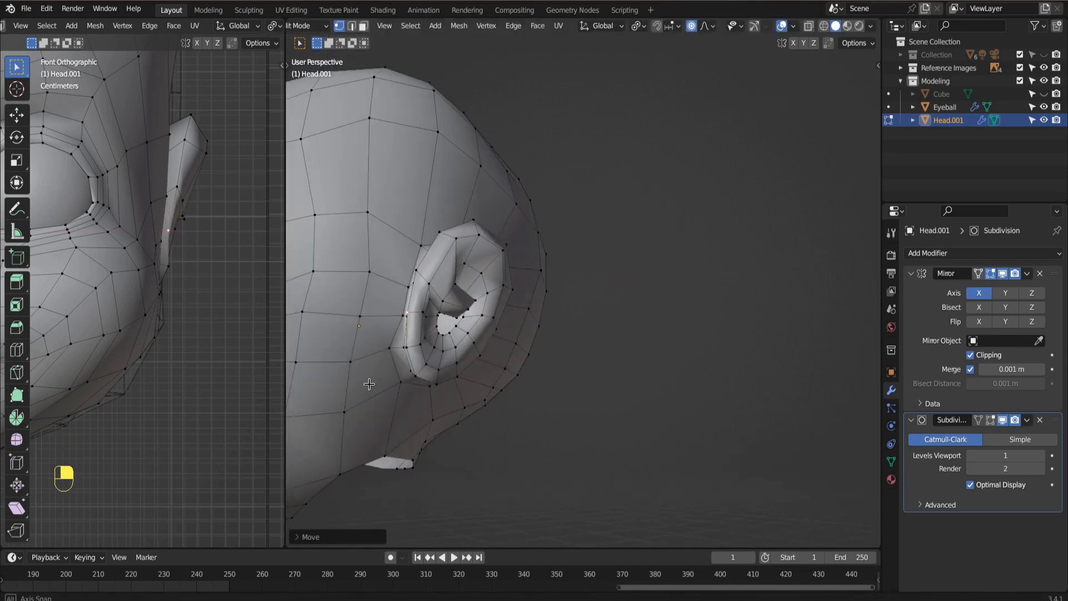
- Move the ear rim's edge loop along X with an enlarged proportional falloff
{"action": "left_click", "coordinate": [439, 356], "text": "alt"}
{"action": "middle_click_drag", "start_coordinate": [405, 443], "coordinate": [480, 463]}
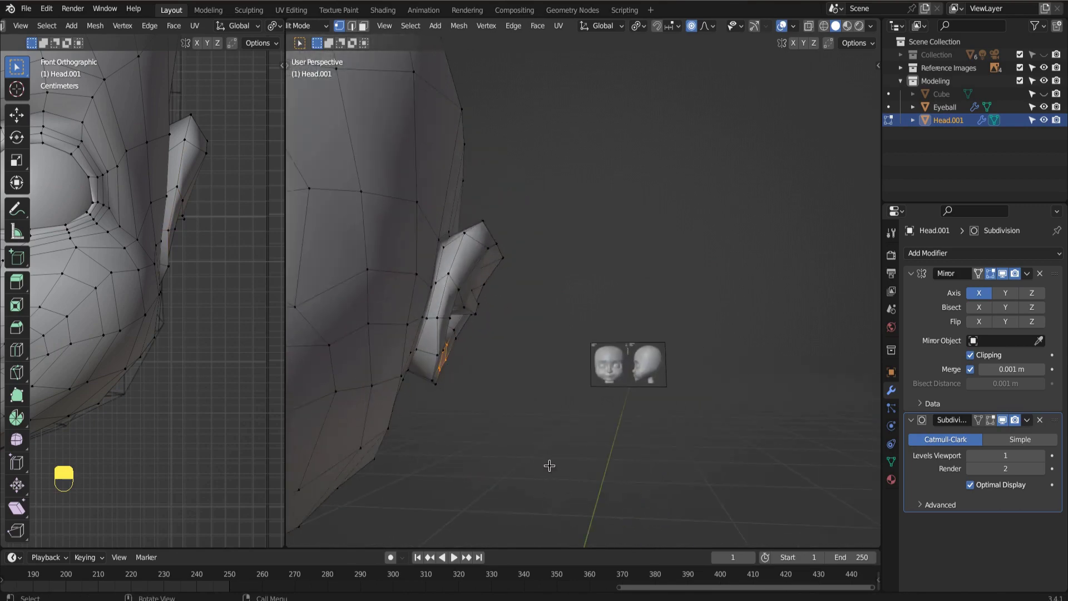
{"action": "key", "text": "g"}
{"action": "key", "text": "x"}
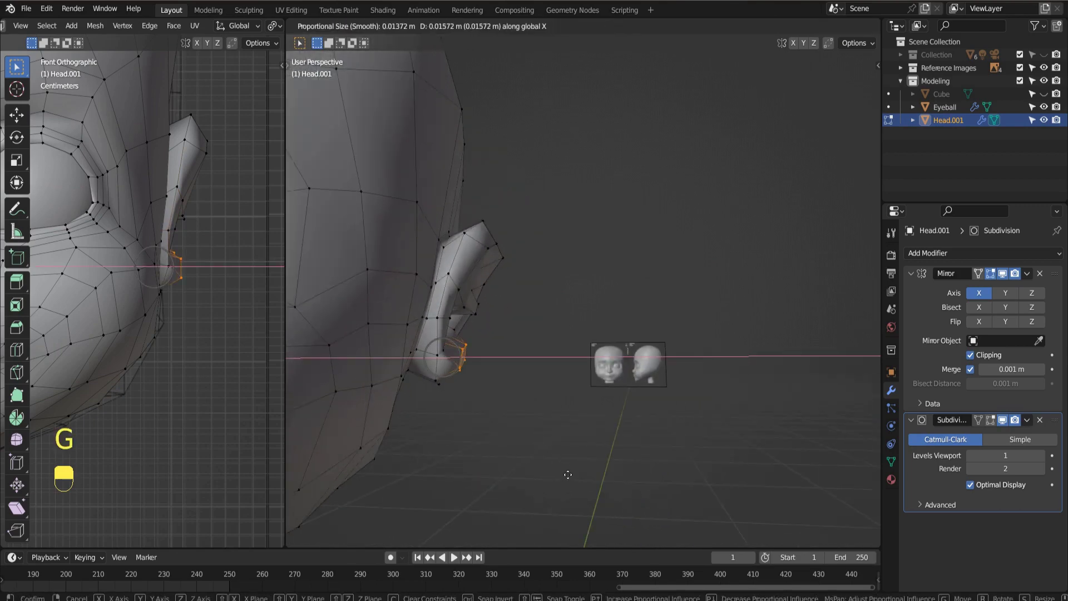
{"action": "scroll", "coordinate": [568, 475], "scroll_direction": "down", "scroll_amount": 6}
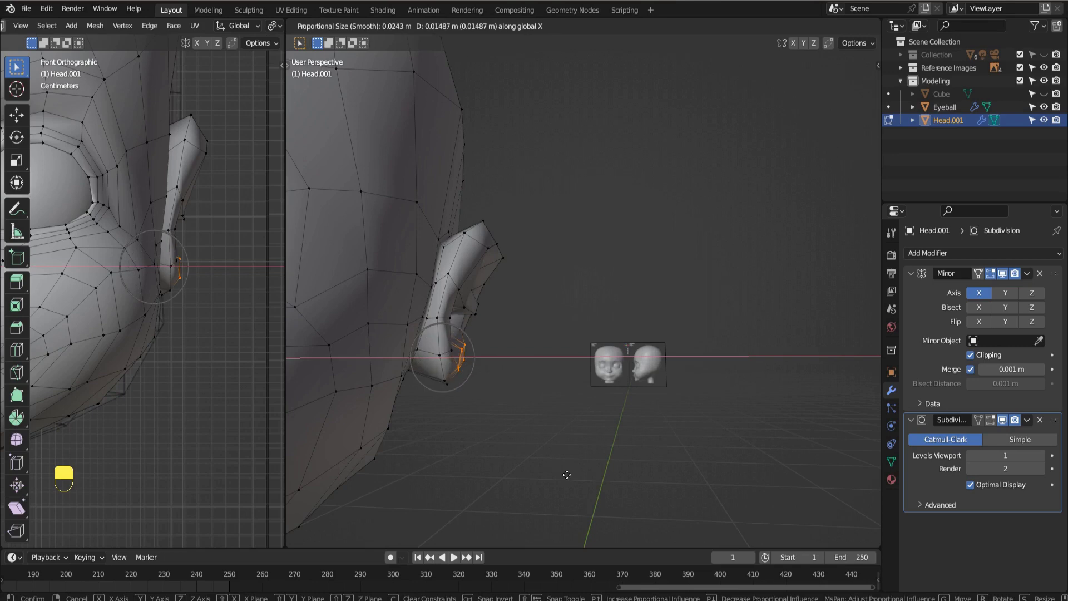
{"action": "left_click", "coordinate": [535, 456]}
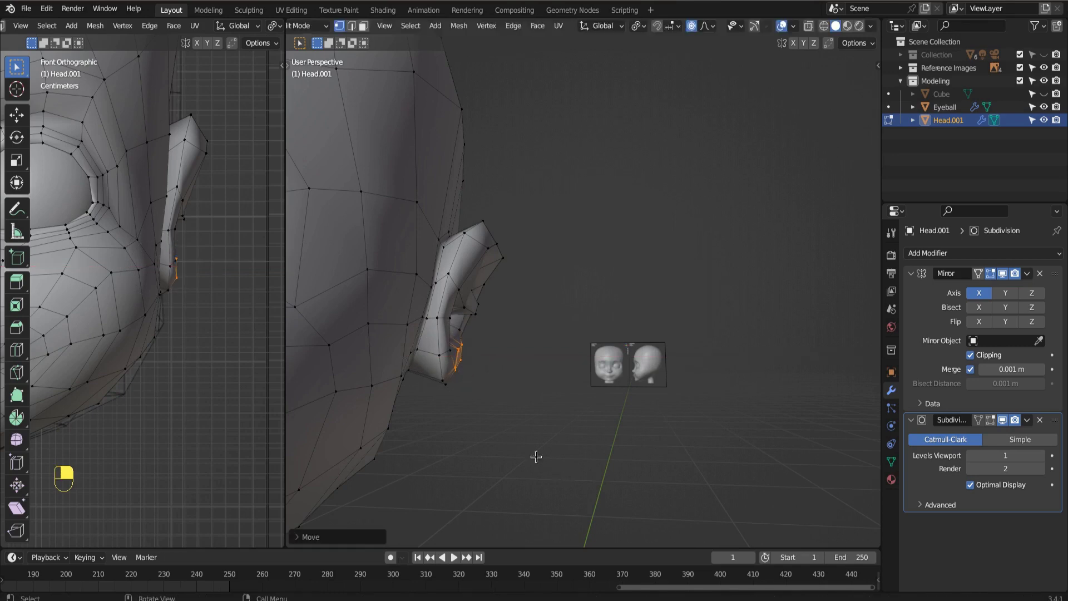
- Push the lower lobe vertex inward with soft falloff to shape the earlobe
{"action": "left_click", "coordinate": [442, 381]}
{"action": "key", "text": "g"}
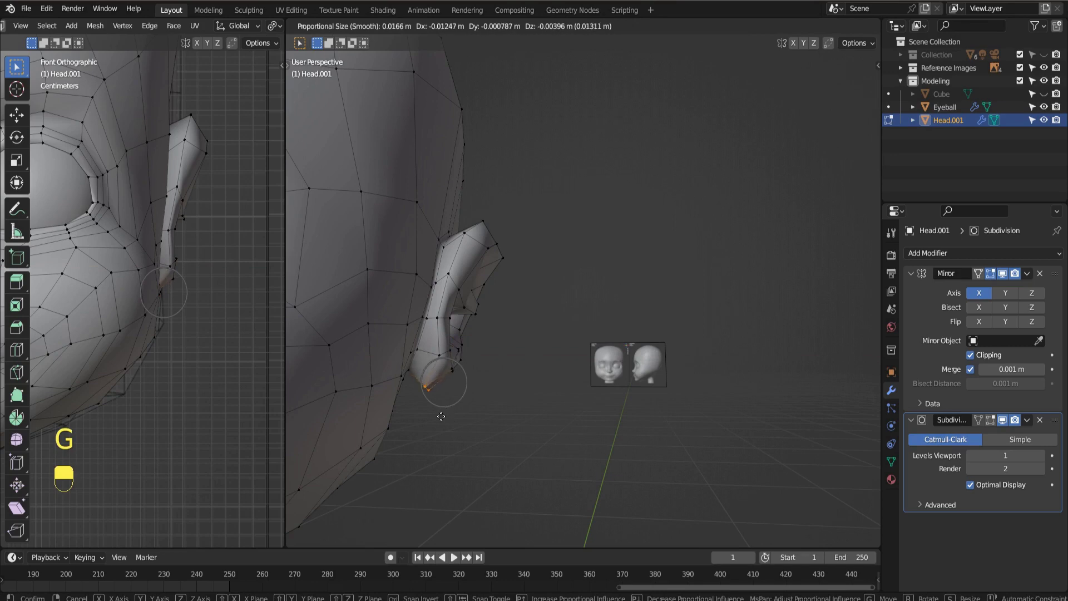
{"action": "left_click", "coordinate": [441, 416]}
{"action": "scroll", "coordinate": [160, 376], "scroll_direction": "down", "scroll_amount": 4}
{"action": "scroll", "coordinate": [172, 375], "scroll_direction": "down", "scroll_amount": 2, "text": "ctrl"}
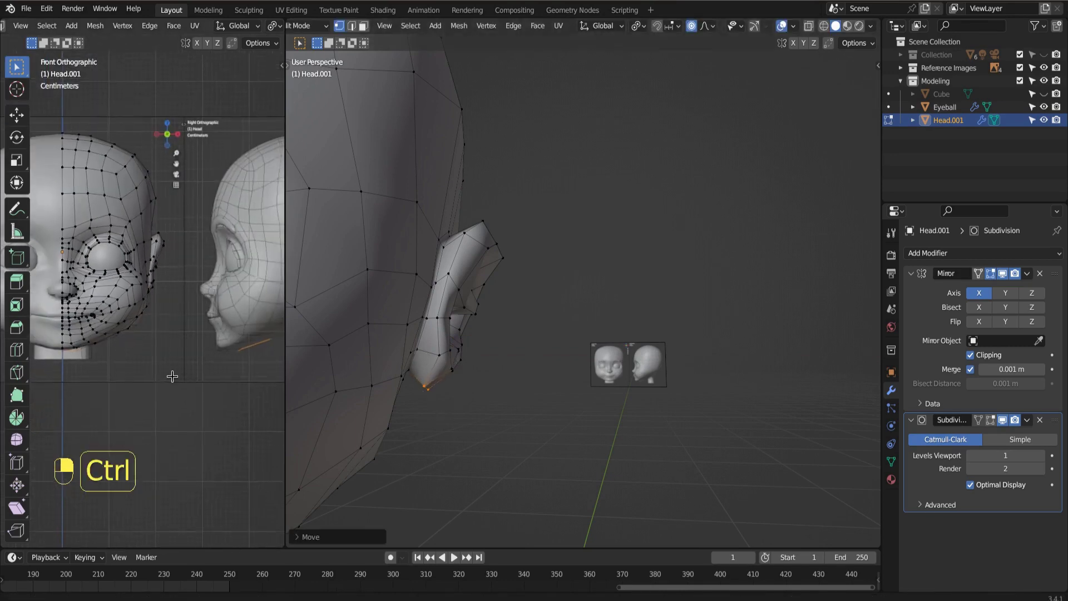
{"action": "scroll", "coordinate": [205, 358], "scroll_direction": "left", "scroll_amount": 5, "text": "shift"}
{"action": "scroll", "coordinate": [88, 373], "scroll_direction": "up", "scroll_amount": 2}
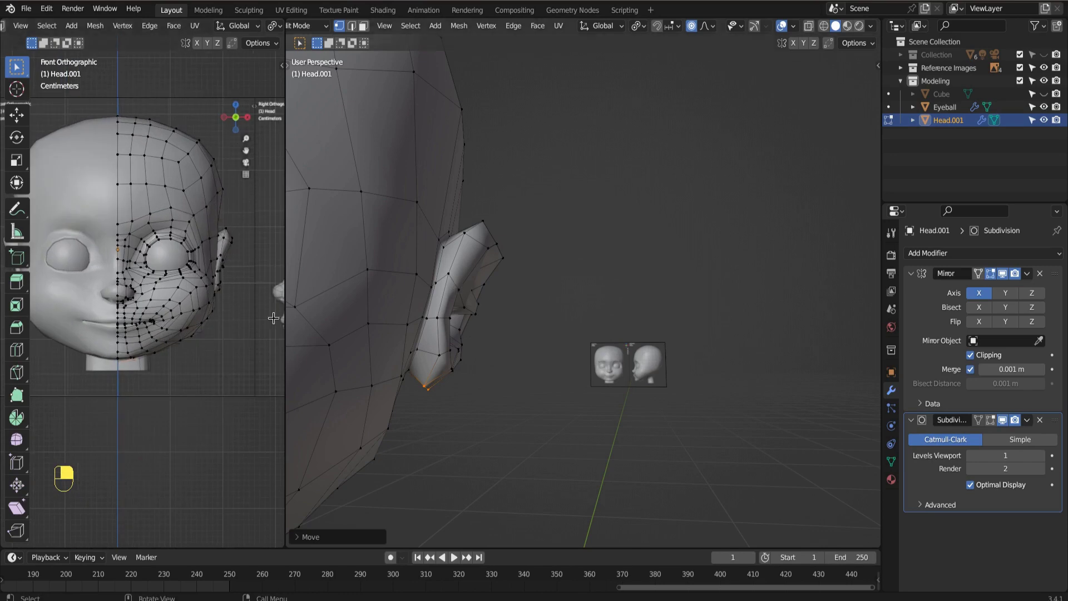
{"action": "middle_click_drag", "start_coordinate": [565, 403], "coordinate": [428, 413]}
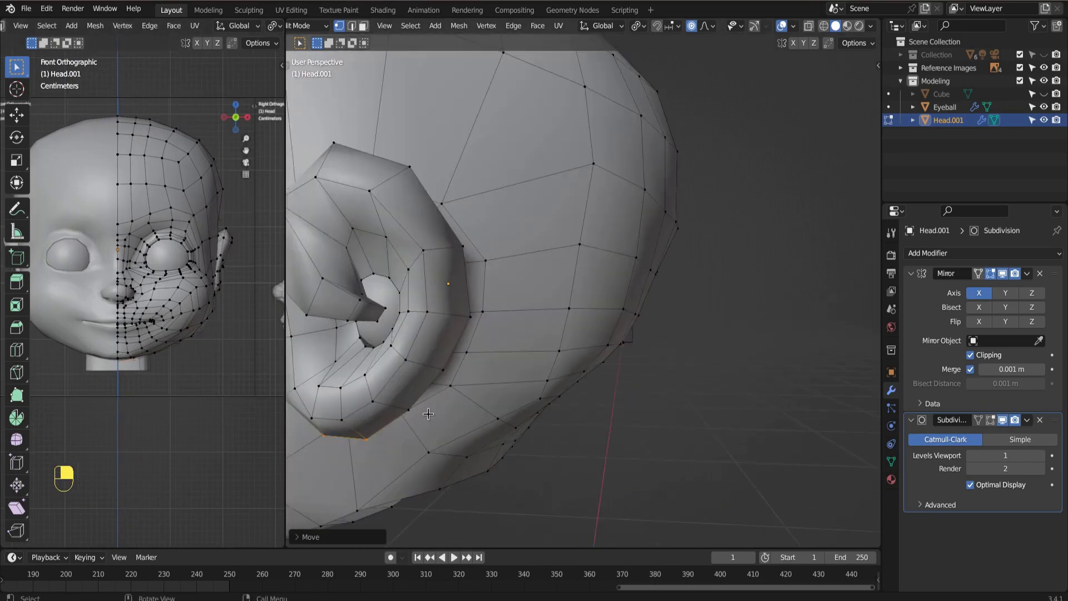
{"action": "key", "text": "KP_Enter"}
{"action": "key", "text": "KP_3"}
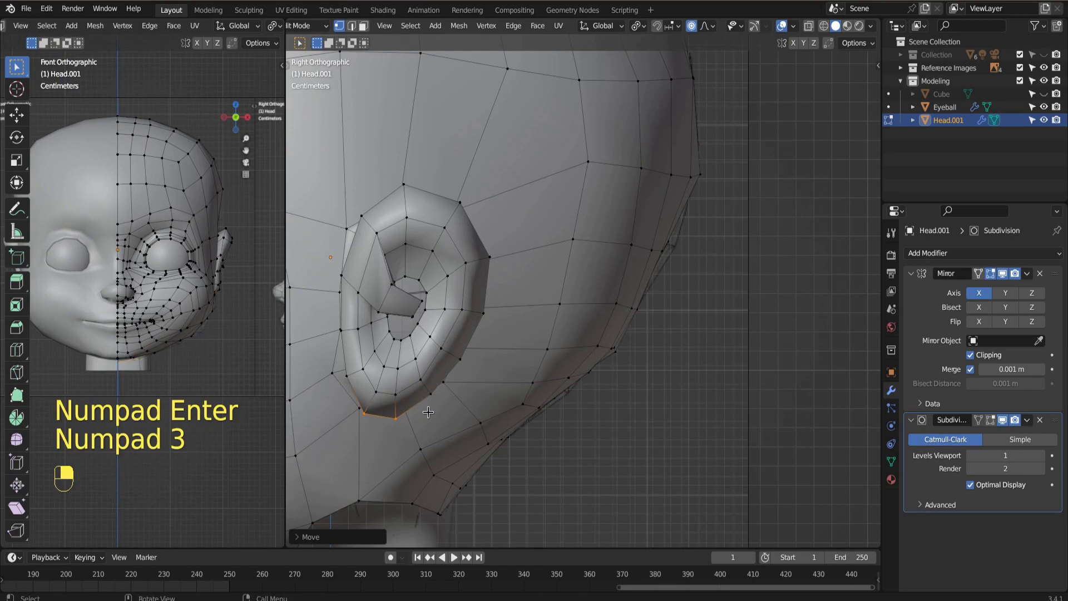
{"action": "scroll", "coordinate": [428, 400], "scroll_direction": "up", "scroll_amount": 3}
{"action": "middle_click_drag", "start_coordinate": [422, 398], "coordinate": [637, 434], "text": "shift"}
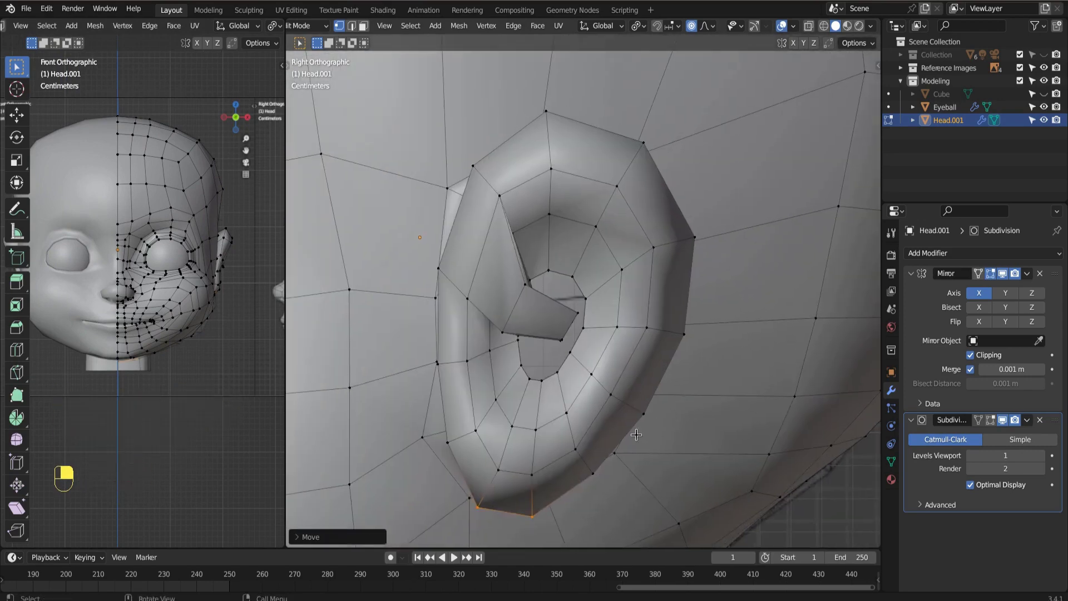
{"action": "middle_click_drag", "start_coordinate": [501, 499], "coordinate": [479, 455]}
{"action": "scroll", "coordinate": [479, 455], "scroll_direction": "up", "scroll_amount": 3}
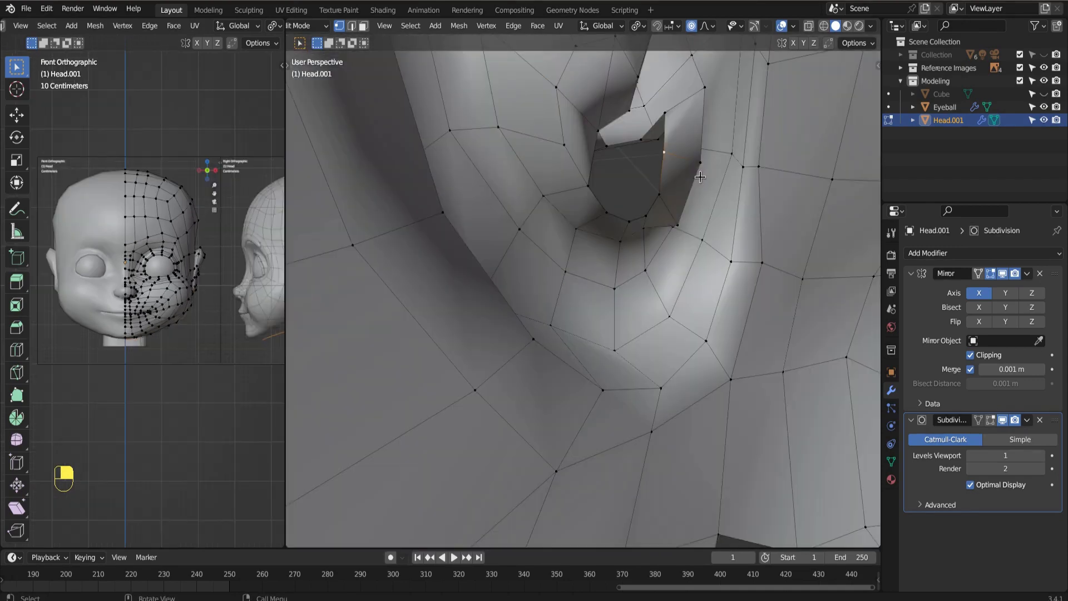
- Nudge an ear vertex, then fill a face between three vertices on the ear hole's edge
{"action": "key", "text": "g"}
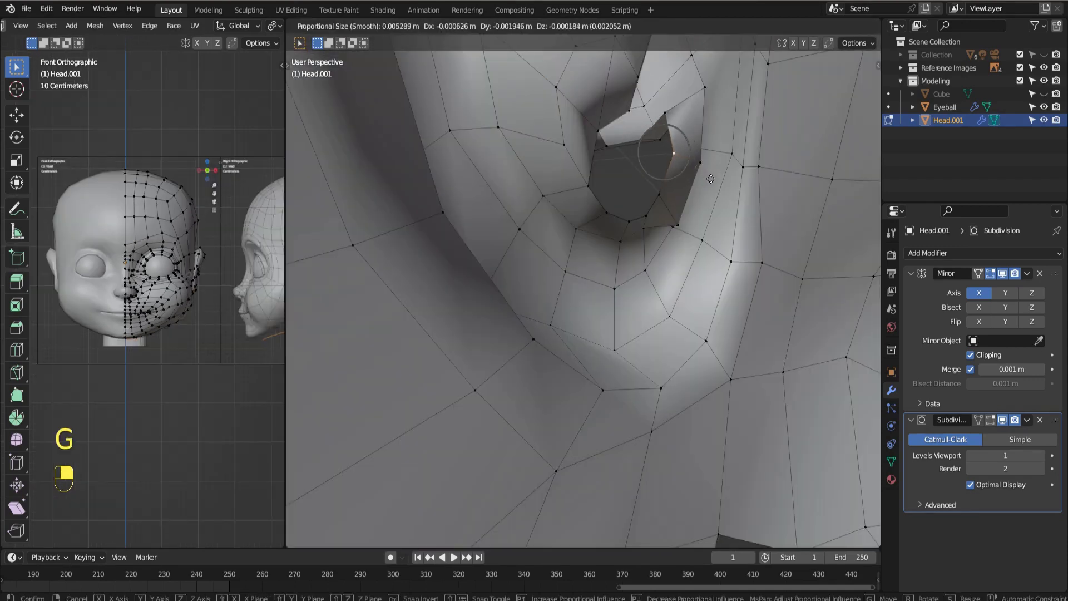
{"action": "left_click", "coordinate": [711, 175]}
{"action": "left_click", "coordinate": [645, 141]}
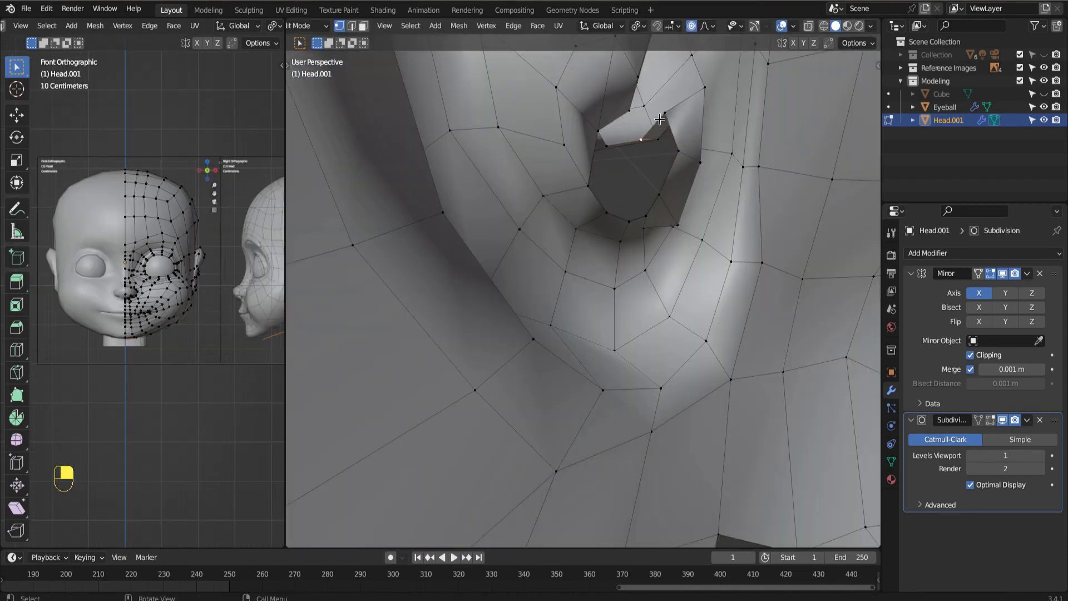
{"action": "left_click", "coordinate": [663, 113], "text": "shift"}
{"action": "left_click", "coordinate": [660, 192], "text": "shift"}
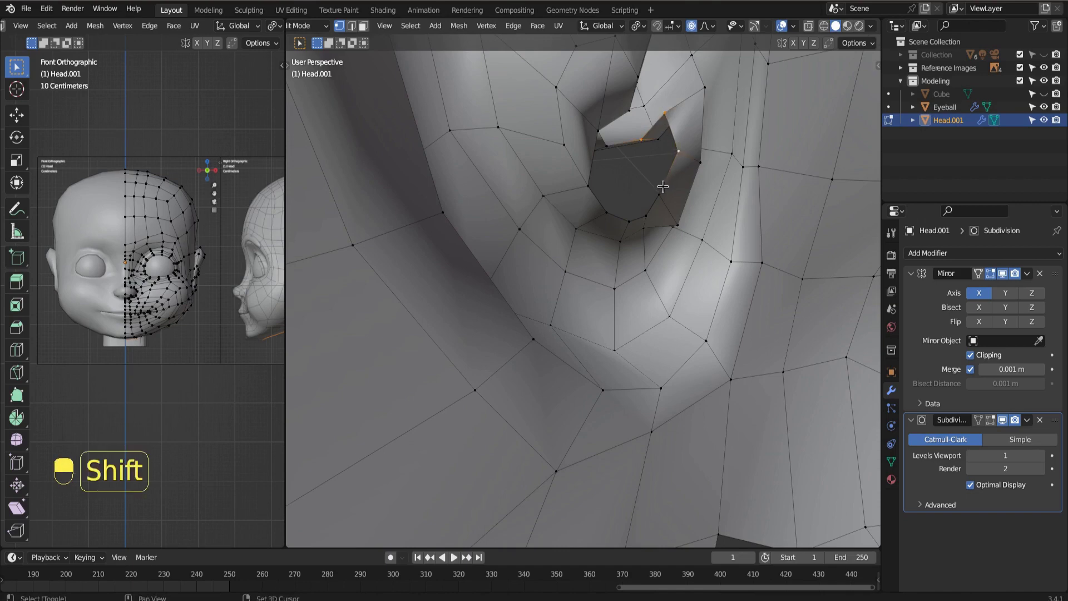
{"action": "key", "text": "f"}
- Fill further faces across the ear hole's left, top and lower edges
{"action": "middle_click_drag", "start_coordinate": [662, 186], "coordinate": [637, 209]}
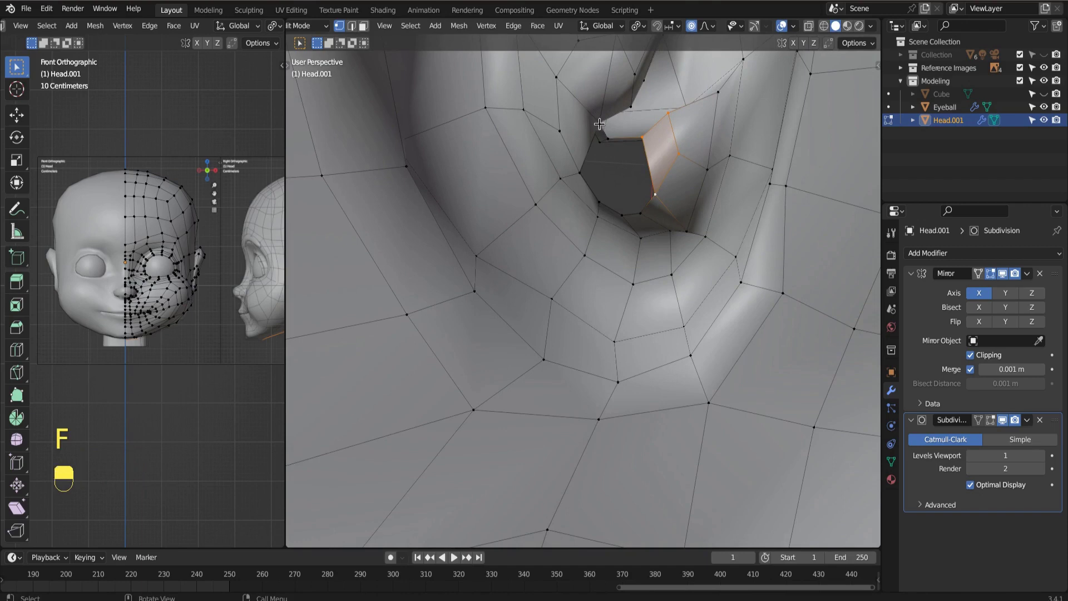
{"action": "left_click", "coordinate": [599, 124]}
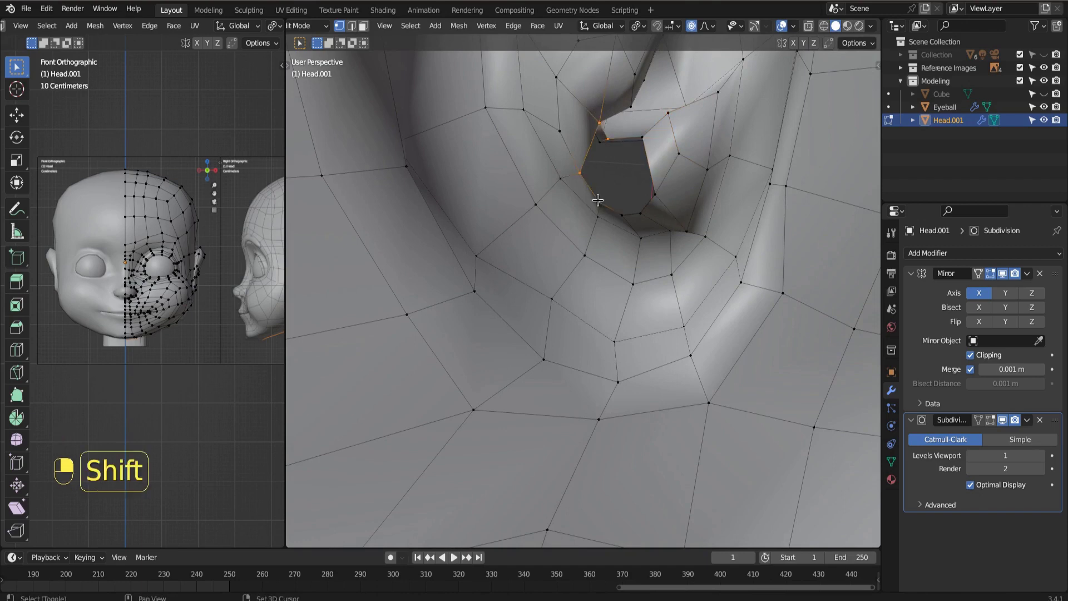
{"action": "key", "text": "f"}
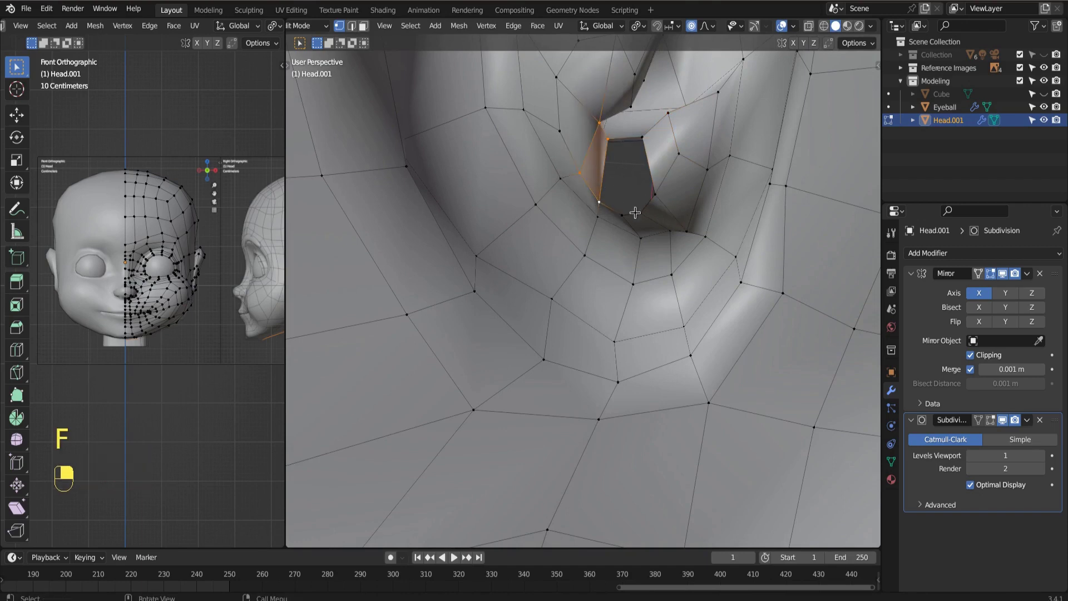
{"action": "middle_click_drag", "start_coordinate": [635, 213], "coordinate": [657, 185]}
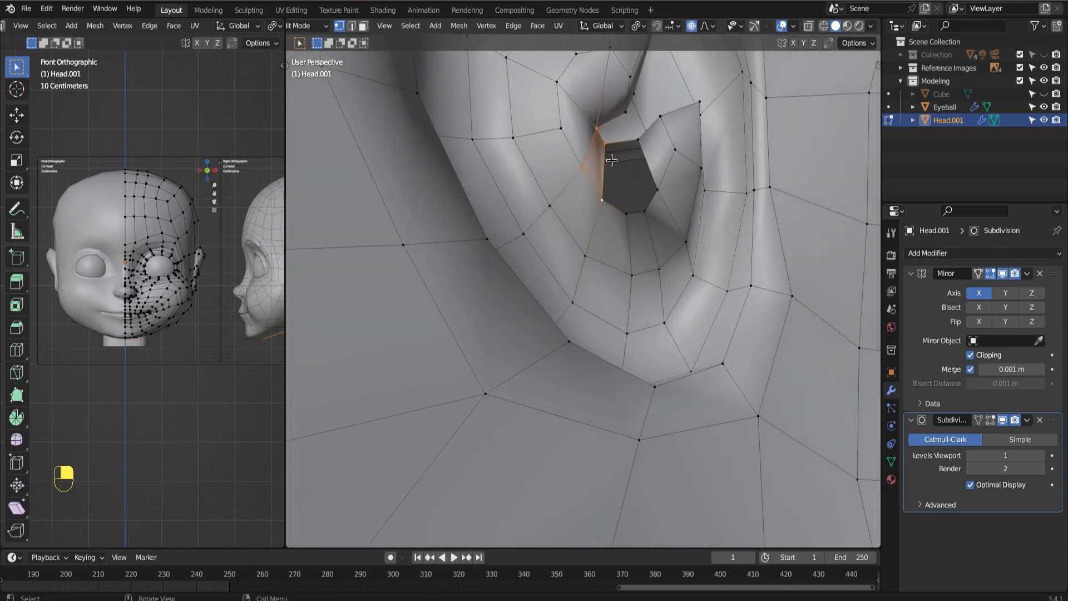
{"action": "left_click", "coordinate": [625, 144]}
{"action": "left_click", "coordinate": [637, 140], "text": "shift"}
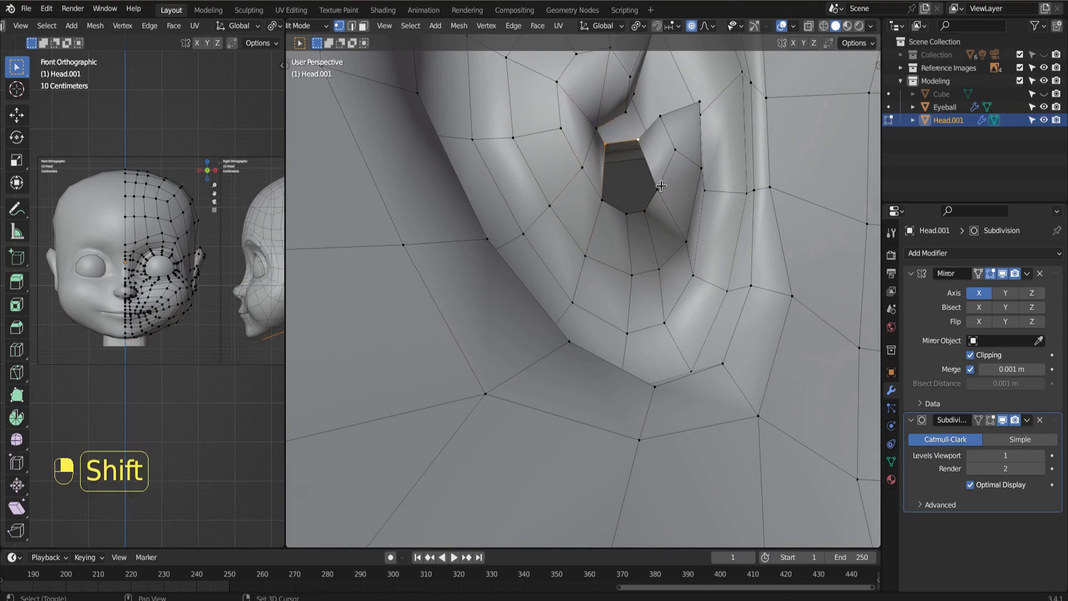
{"action": "middle_click_drag", "start_coordinate": [606, 196], "coordinate": [617, 223]}
{"action": "left_click", "coordinate": [605, 204]}
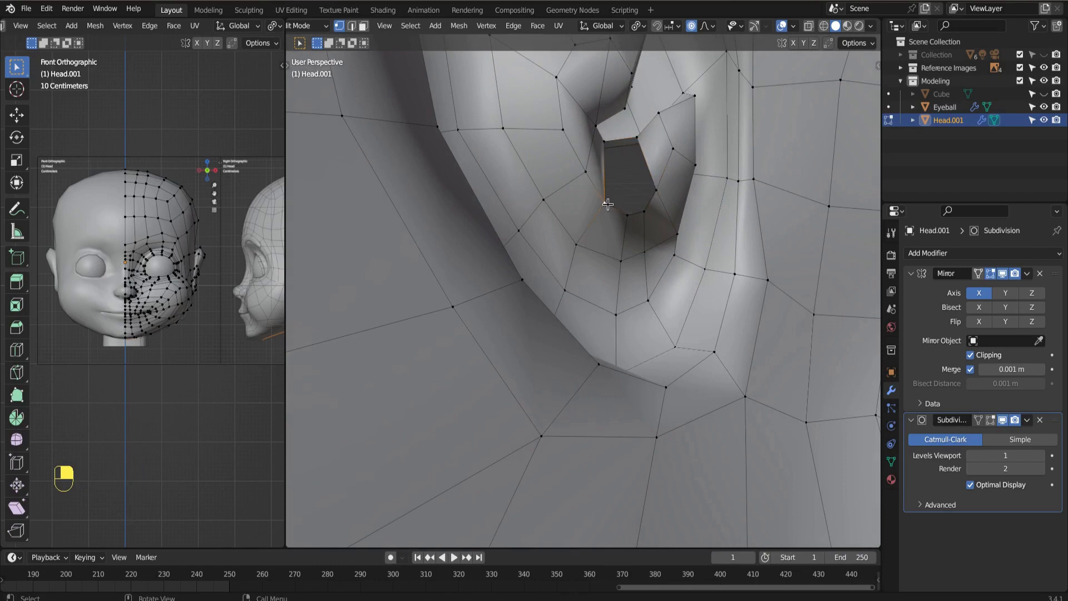
{"action": "left_click", "coordinate": [631, 214], "text": "shift"}
{"action": "key", "text": "f"}
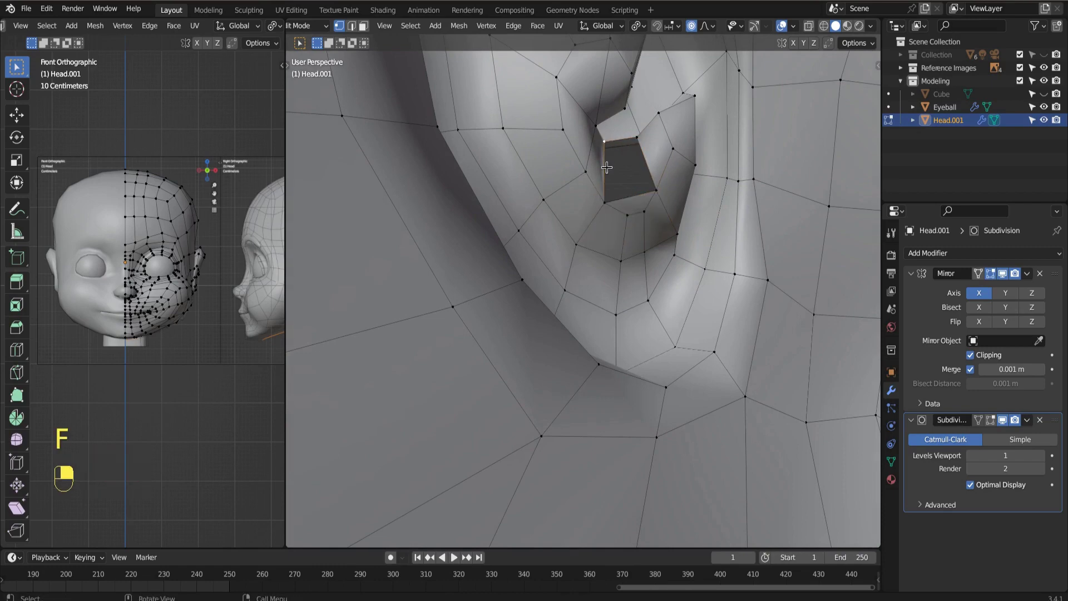
{"action": "left_click", "coordinate": [605, 196], "text": "shift"}
- In edge mode, extrude the ear canal face and scale it down to a 0.6256 inset
{"action": "key", "text": "2"}
{"action": "left_click", "coordinate": [629, 141], "text": "shift"}
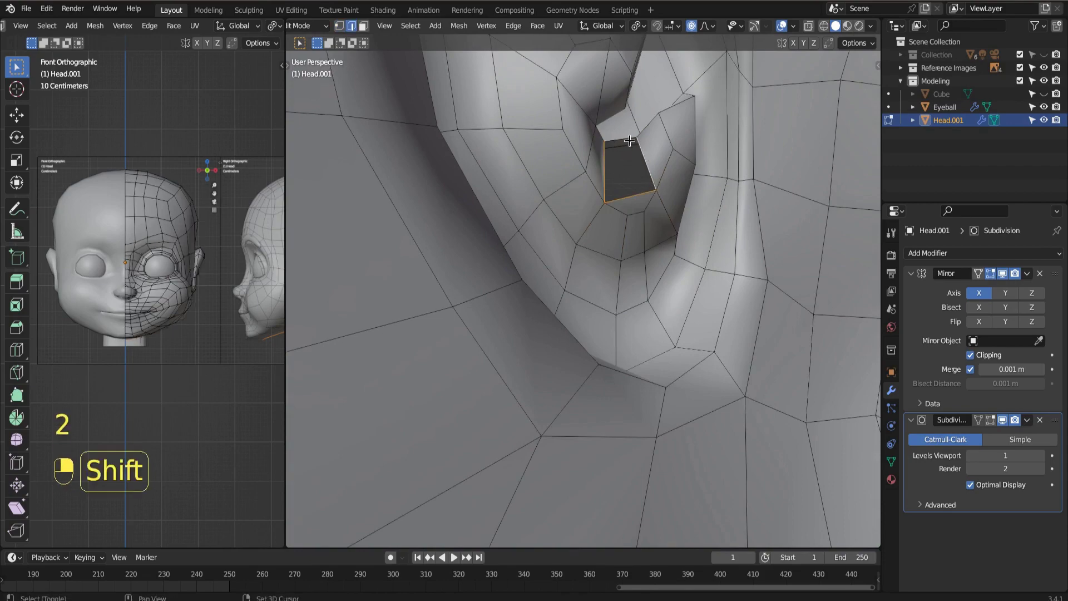
{"action": "middle_click_drag", "start_coordinate": [629, 141], "coordinate": [745, 254]}
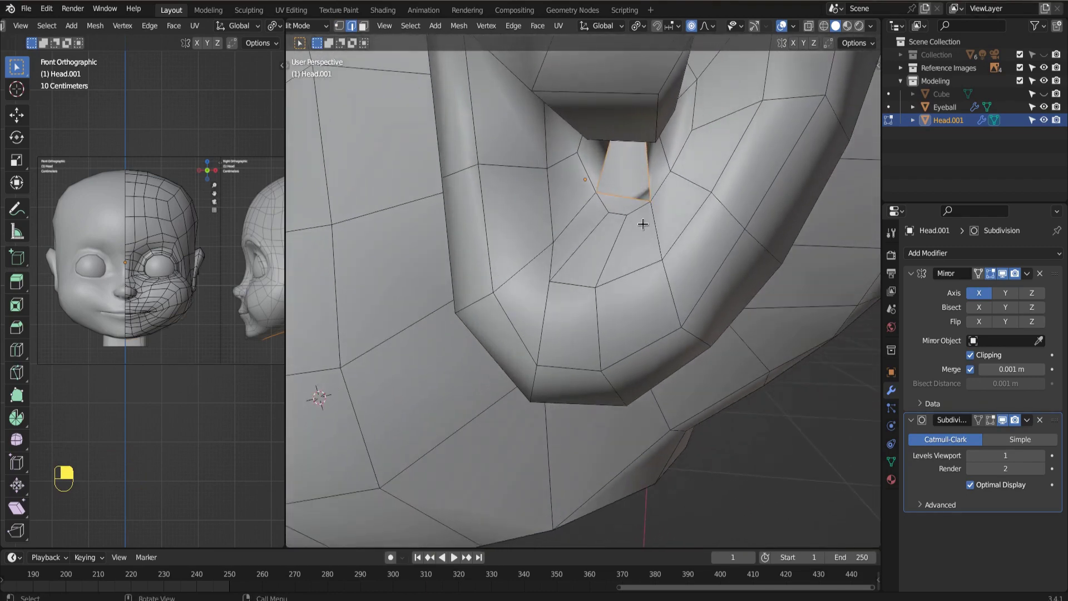
{"action": "key", "text": "e"}
{"action": "key", "text": "s"}
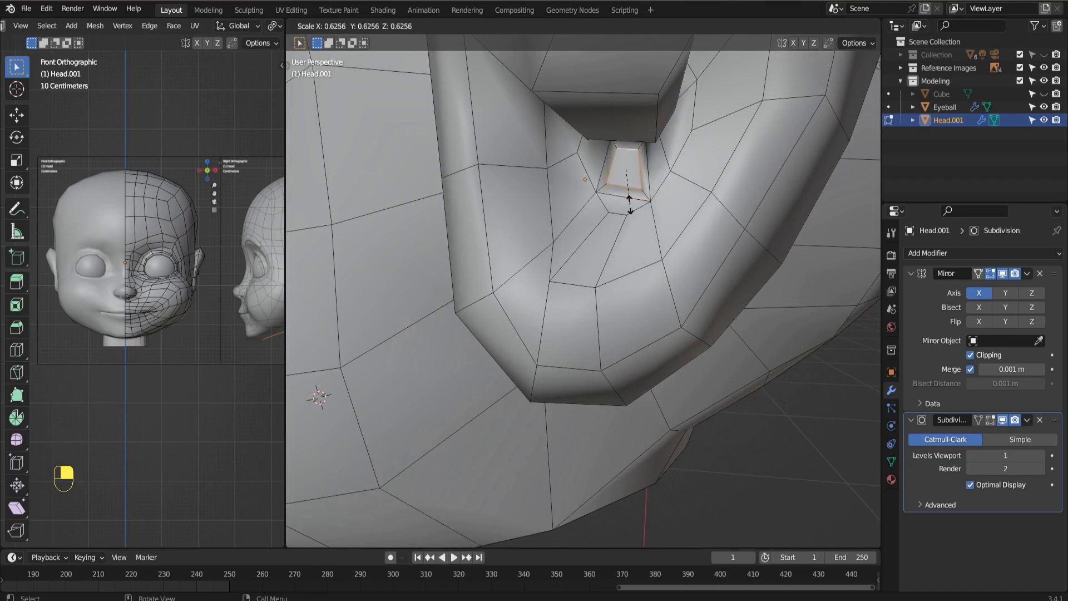
{"action": "left_click", "coordinate": [632, 203]}
- Extrude the inset canal face again along X to push it deeper into the head
{"action": "middle_click_drag", "start_coordinate": [662, 269], "coordinate": [714, 265]}
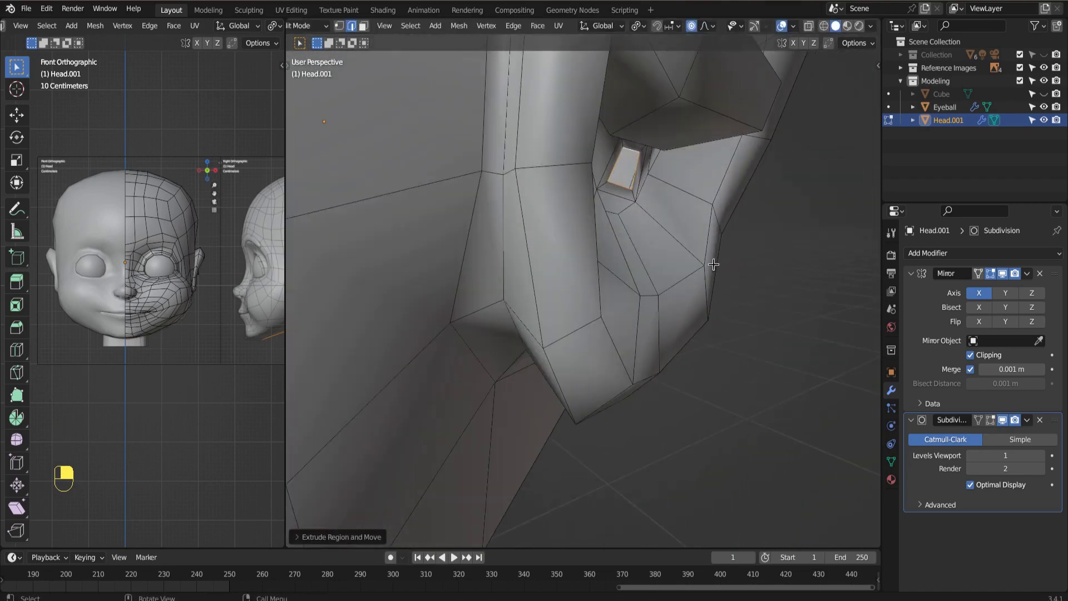
{"action": "key", "text": "e"}
{"action": "key", "text": "x"}
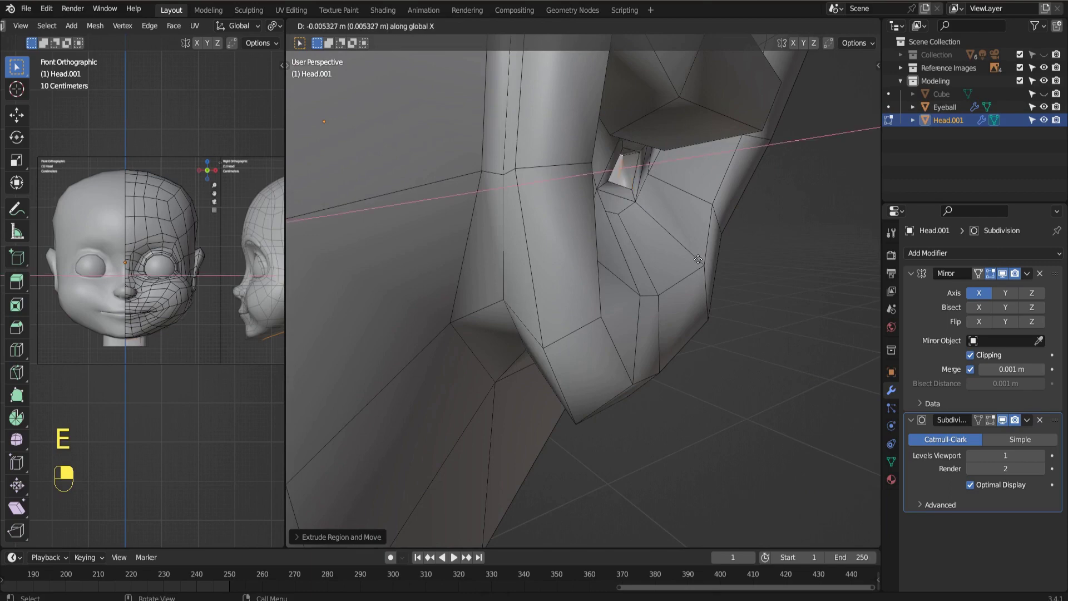
{"action": "left_click", "coordinate": [662, 245]}
{"action": "scroll", "coordinate": [692, 236], "scroll_direction": "down", "scroll_amount": 6}
{"action": "middle_click_drag", "start_coordinate": [692, 236], "coordinate": [554, 260]}
{"action": "scroll", "coordinate": [578, 267], "scroll_direction": "up", "scroll_amount": 8}
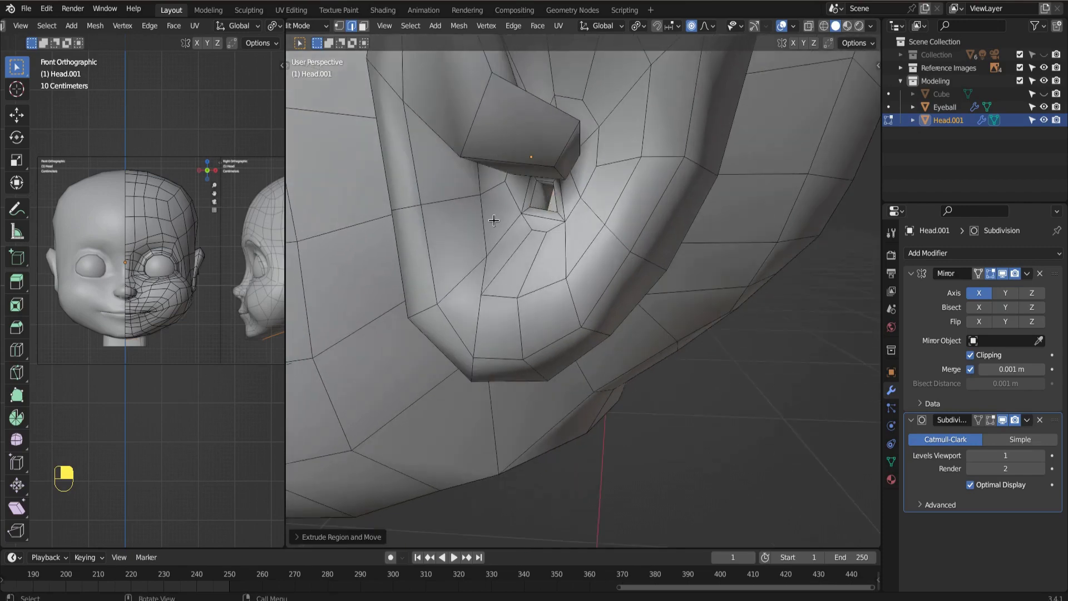
{"action": "scroll", "coordinate": [544, 231], "scroll_direction": "down", "scroll_amount": 3}
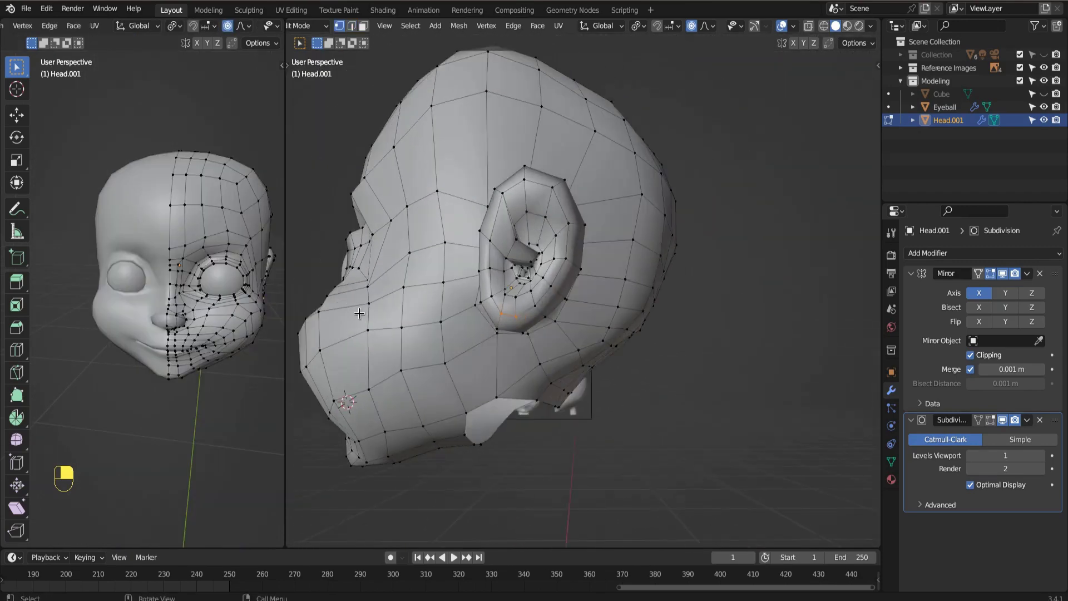
- Loop cut a new edge loop around the ear rim
{"action": "middle_click_drag", "start_coordinate": [358, 314], "coordinate": [445, 325]}
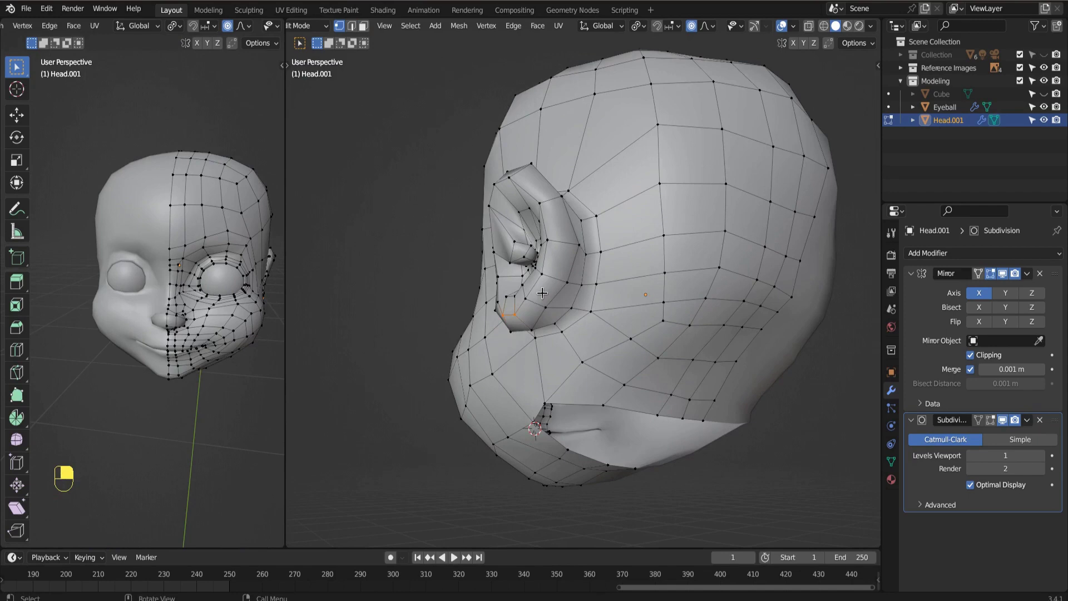
{"action": "key", "text": "ctrl+r"}
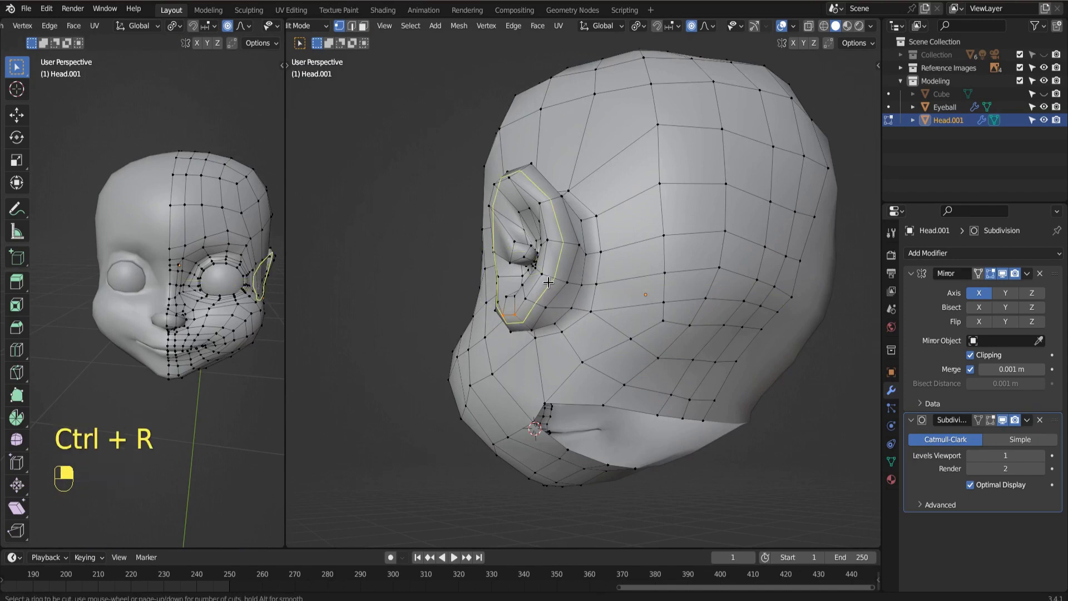
{"action": "left_click", "coordinate": [547, 284]}
{"action": "left_click", "coordinate": [548, 281]}
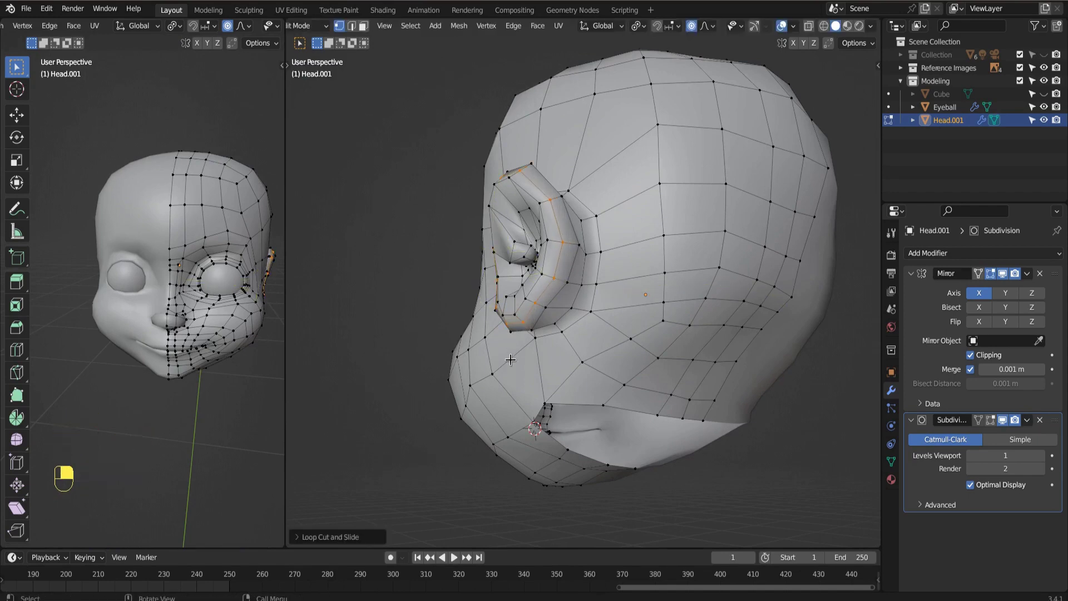
{"action": "middle_click_drag", "start_coordinate": [548, 281], "coordinate": [556, 341]}
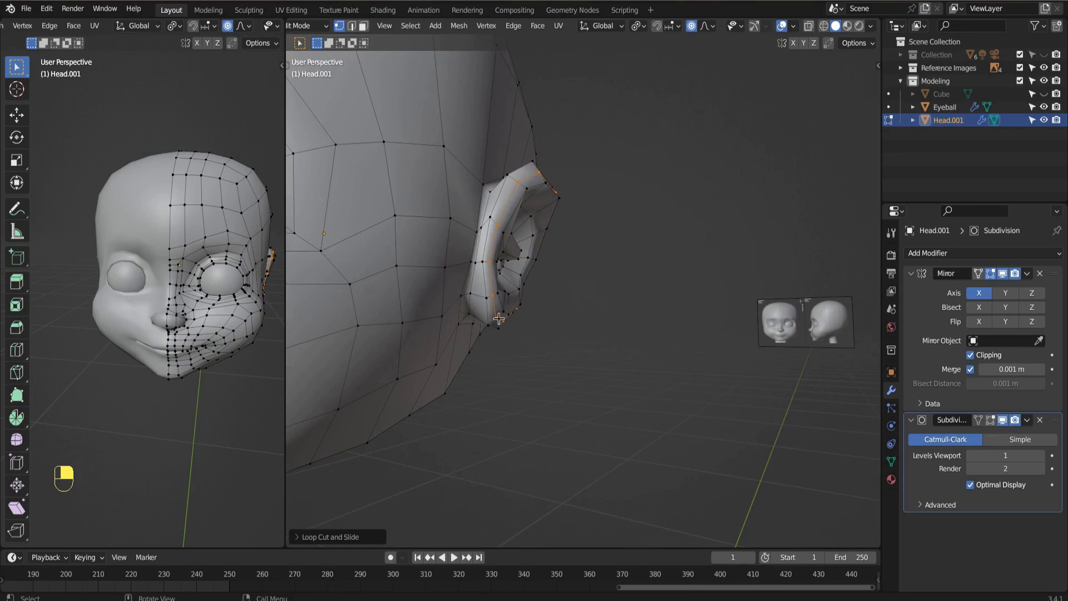
- In face mode, adjust the ear faces and rotate the ear slightly around the Z axis
{"action": "key", "text": "3"}
{"action": "middle_click_drag", "start_coordinate": [517, 382], "coordinate": [572, 396]}
{"action": "key", "text": "g"}
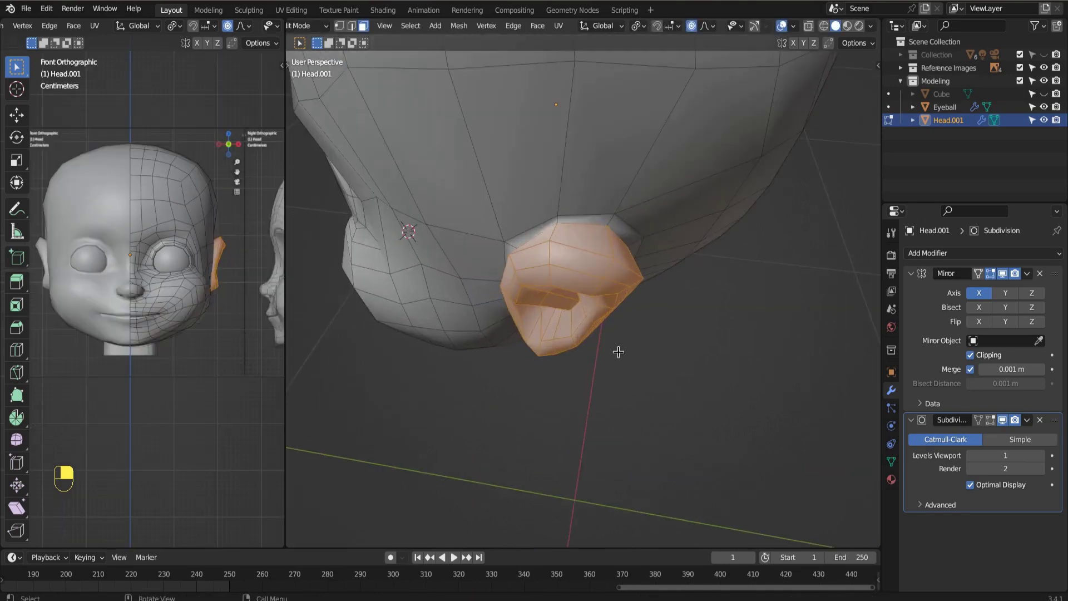
{"action": "middle_click_drag", "start_coordinate": [617, 353], "coordinate": [701, 299]}
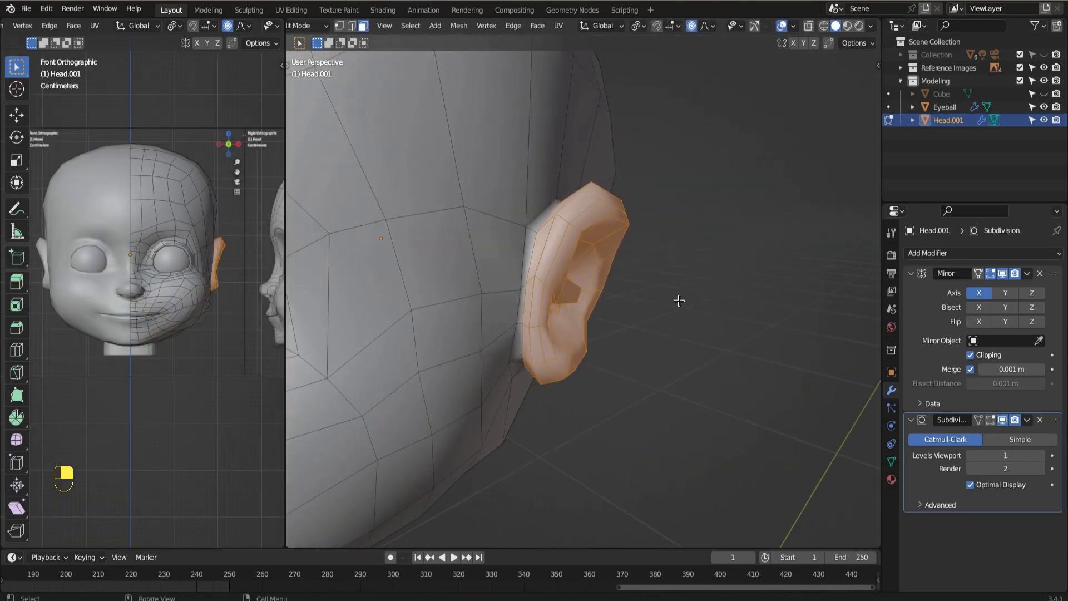
{"action": "key", "text": "r"}
{"action": "key", "text": "z"}
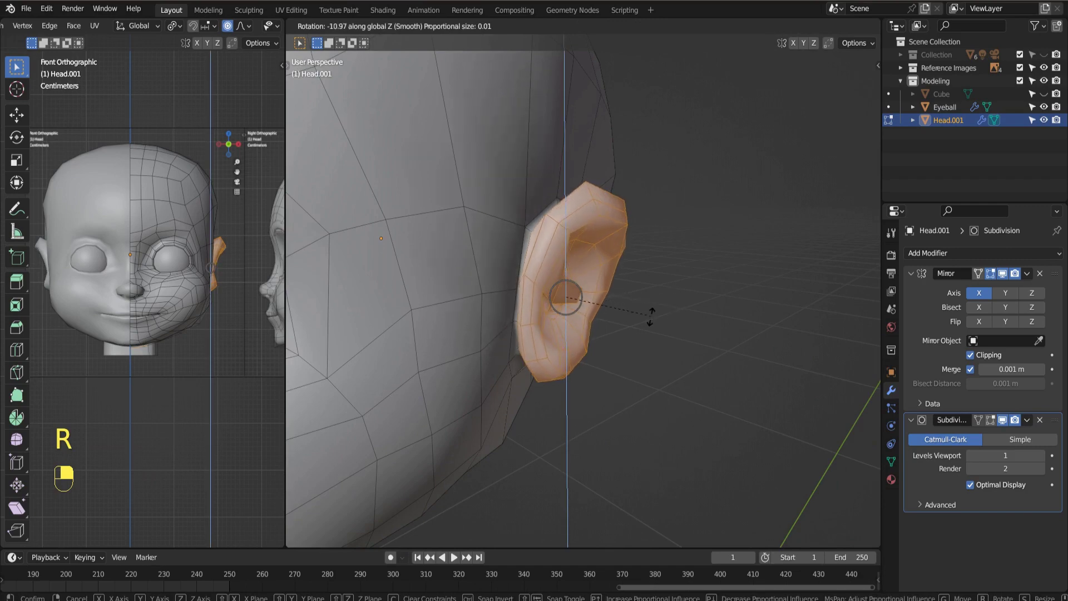
{"action": "left_click", "coordinate": [620, 330]}
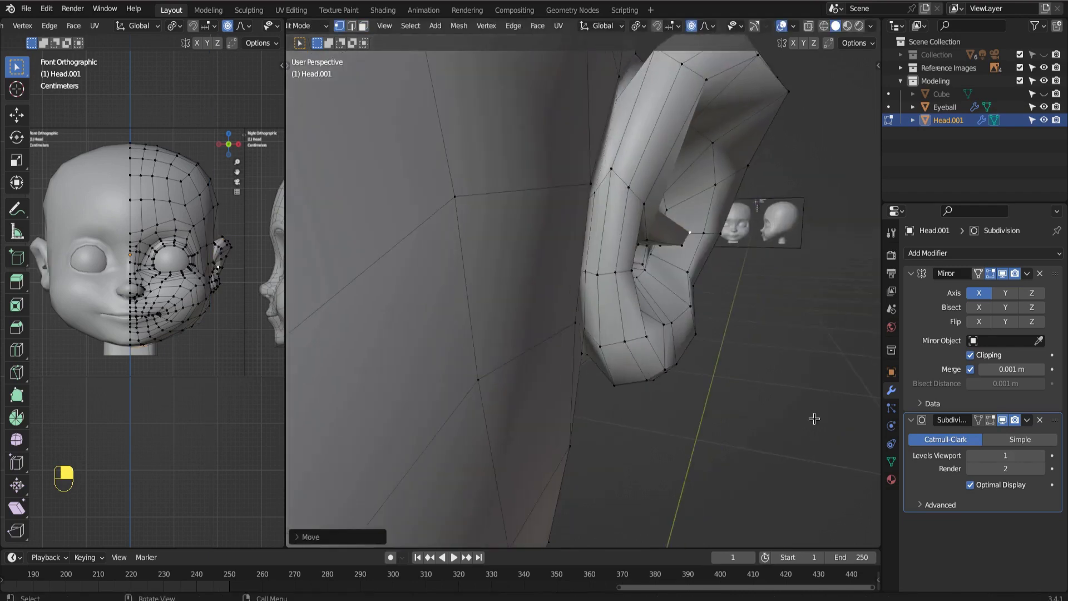
- Select the ear canal's inner face with the Subdivision edit-mode display temporarily off
{"action": "middle_click_drag", "start_coordinate": [814, 418], "coordinate": [674, 352]}
{"action": "scroll", "coordinate": [775, 369], "scroll_direction": "down", "scroll_amount": 5}
{"action": "scroll", "coordinate": [674, 352], "scroll_direction": "up", "scroll_amount": 4}
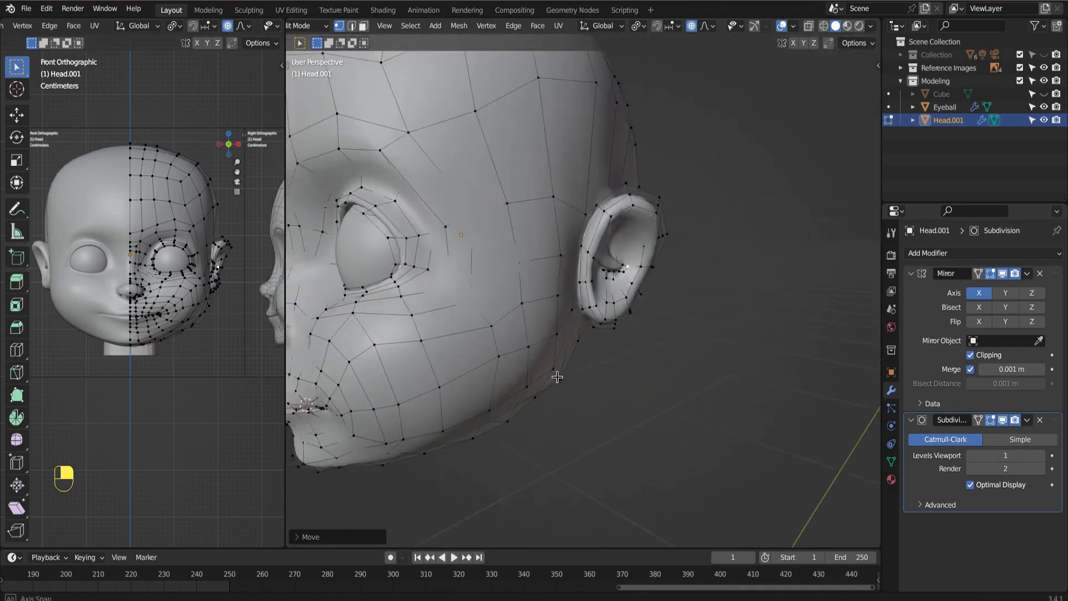
{"action": "scroll", "coordinate": [589, 365], "scroll_direction": "down", "scroll_amount": 4}
{"action": "middle_click_drag", "start_coordinate": [589, 365], "coordinate": [608, 296]}
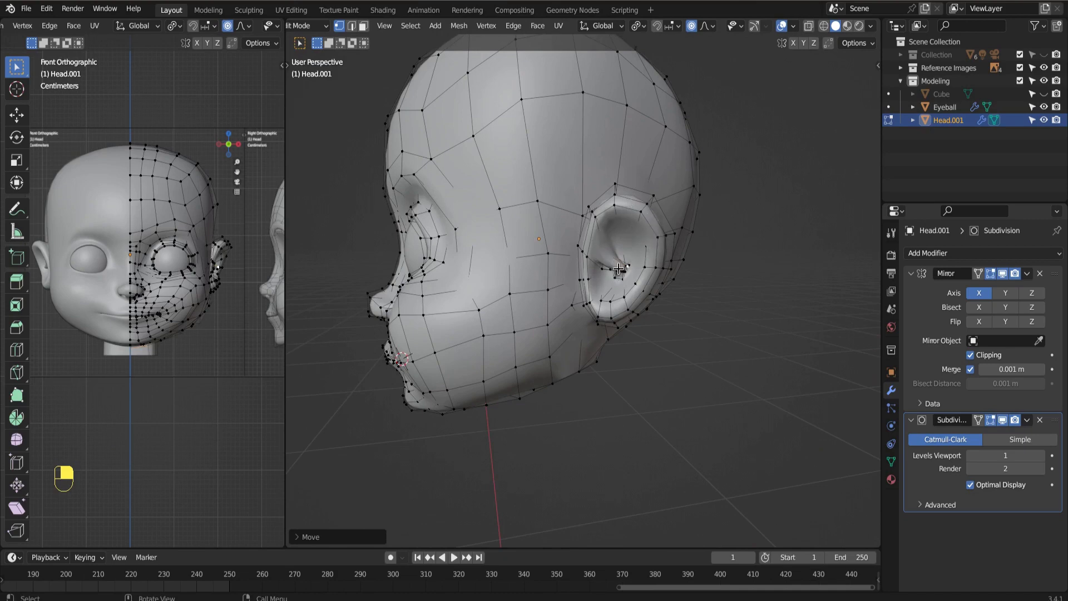
{"action": "middle_click_drag", "start_coordinate": [54, 282], "coordinate": [167, 312], "text": "shift"}
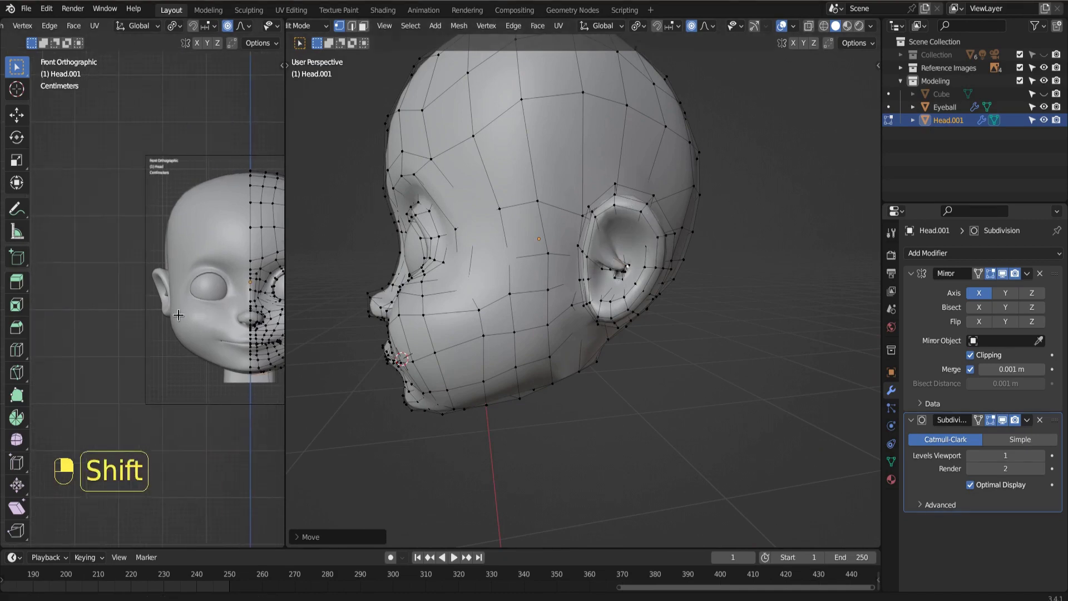
{"action": "scroll", "coordinate": [172, 315], "scroll_direction": "up", "scroll_amount": 4}
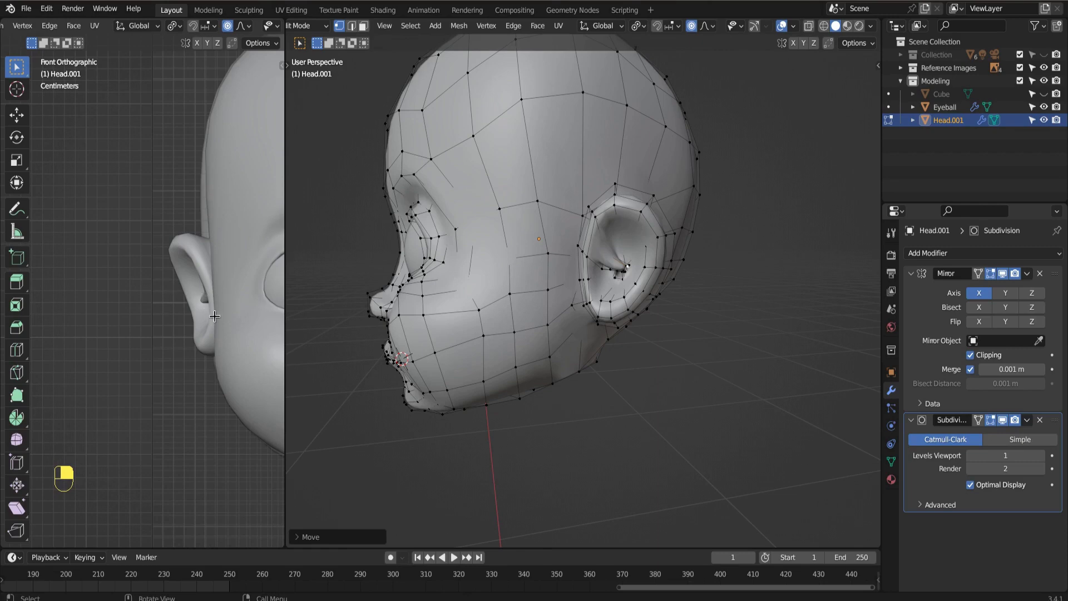
{"action": "scroll", "coordinate": [678, 306], "scroll_direction": "up", "scroll_amount": 5}
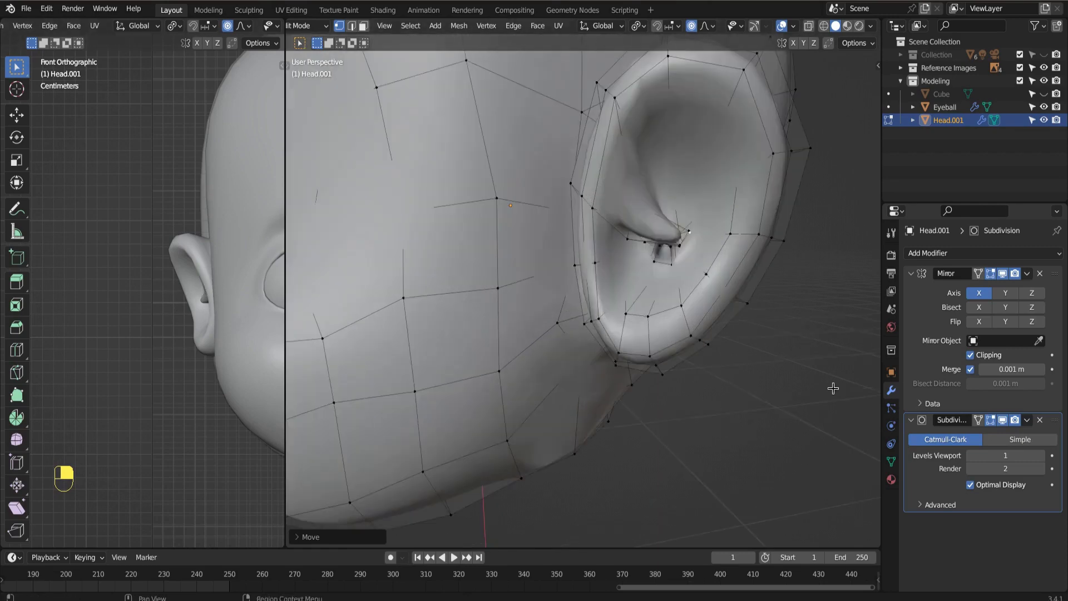
{"action": "left_click", "coordinate": [992, 420]}
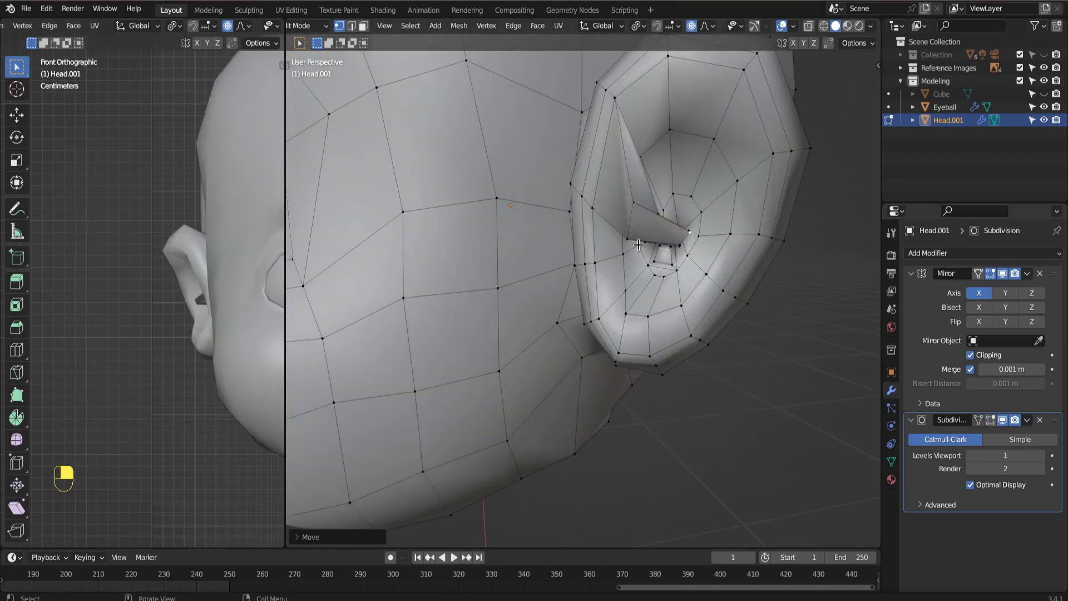
{"action": "key", "text": "3"}
{"action": "left_click", "coordinate": [648, 227]}
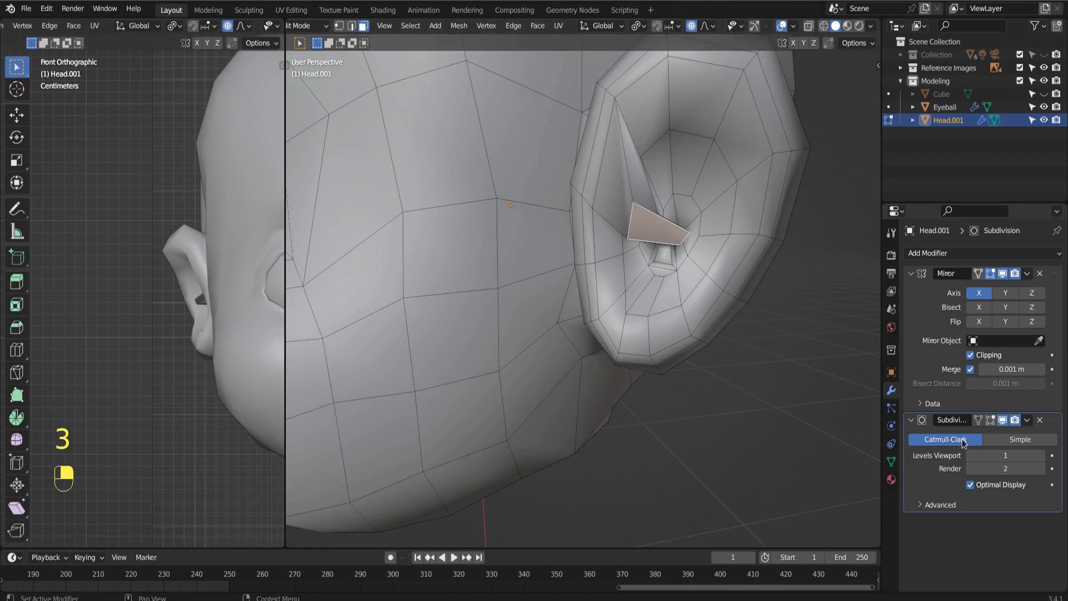
{"action": "left_click", "coordinate": [991, 421]}
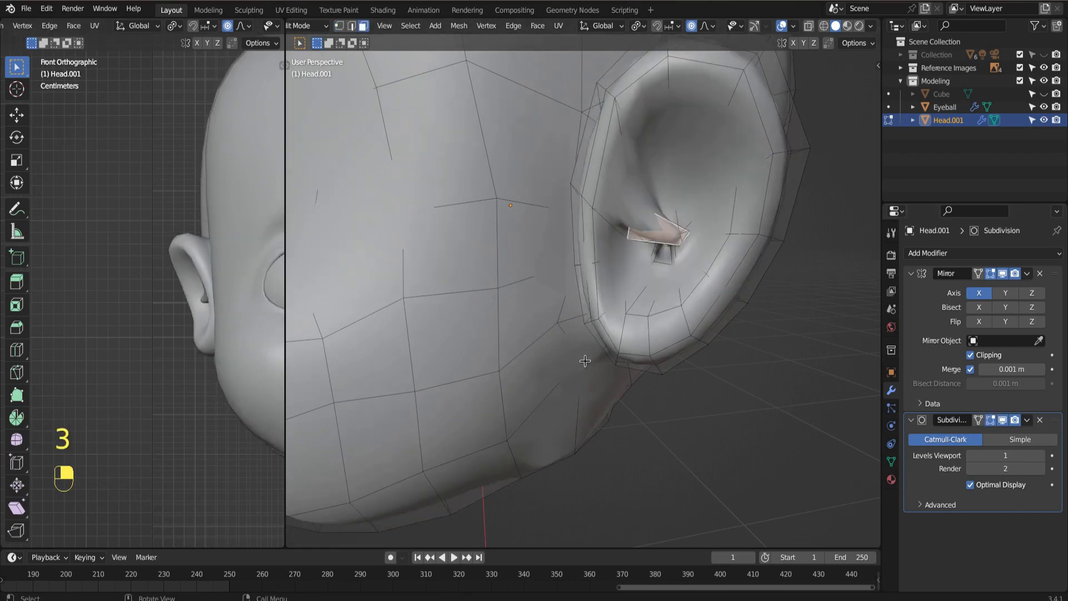
- Move the selected canal face along the X axis so the canal sits deeper
{"action": "middle_click_drag", "start_coordinate": [585, 361], "coordinate": [706, 383]}
{"action": "key", "text": "g"}
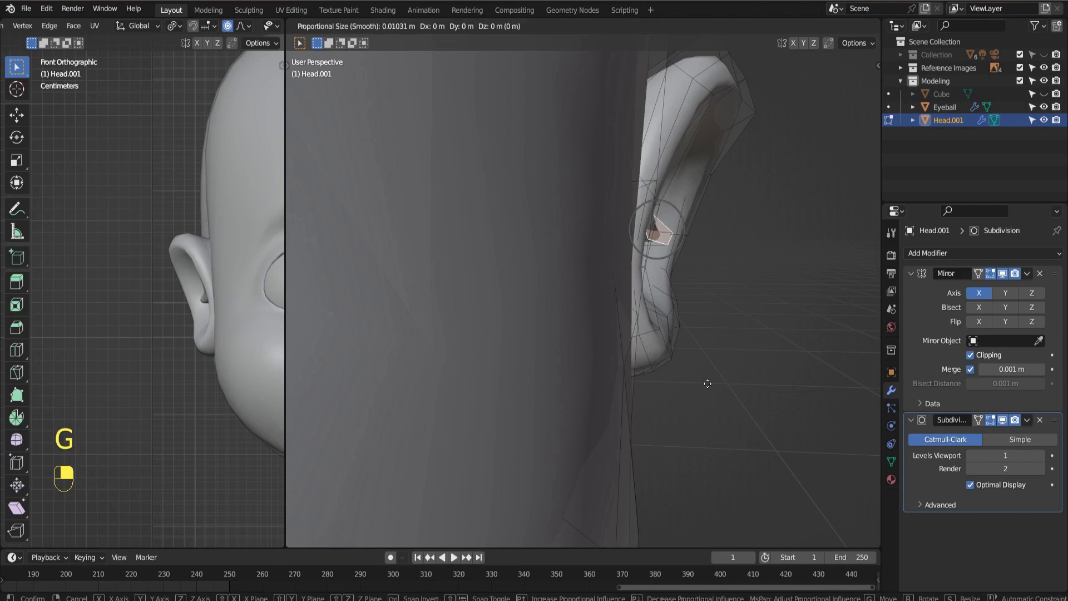
{"action": "key", "text": "x"}
{"action": "left_click", "coordinate": [711, 387]}
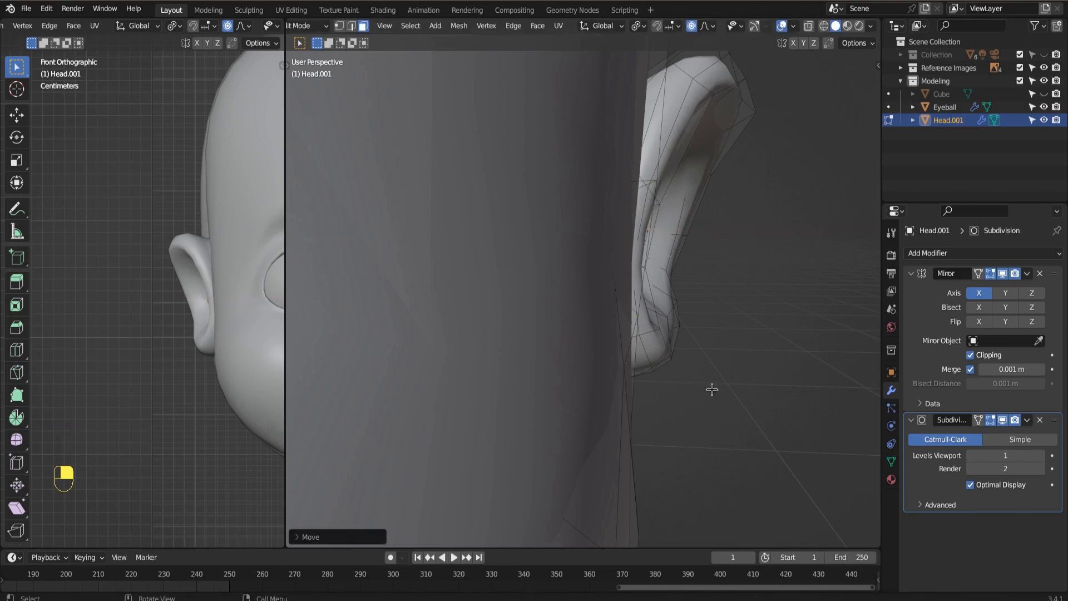
{"action": "scroll", "coordinate": [173, 409], "scroll_direction": "down", "scroll_amount": 8}
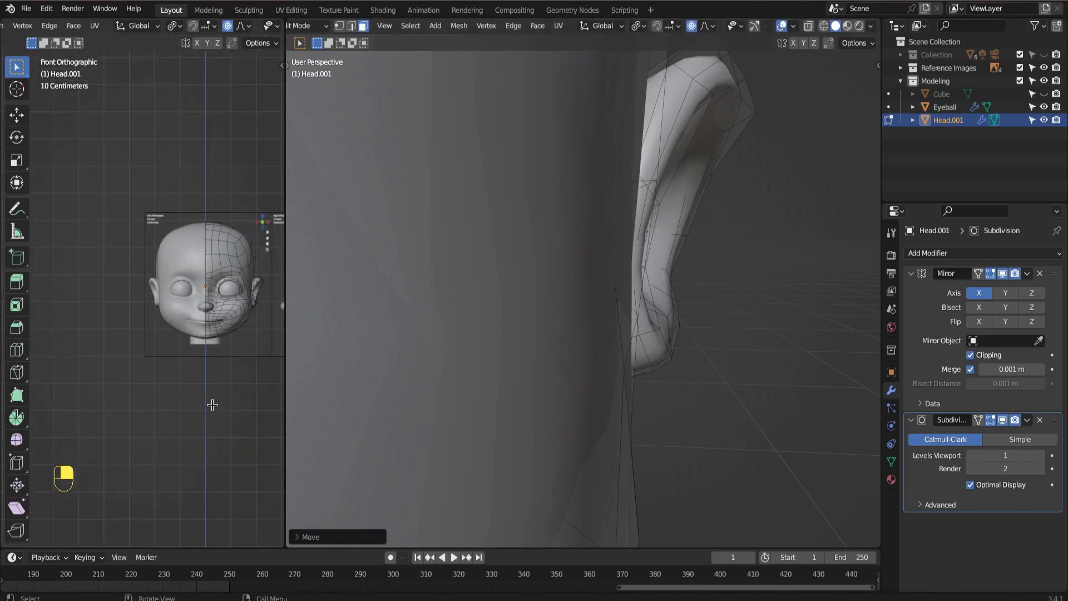
{"action": "scroll", "coordinate": [172, 412], "scroll_direction": "up", "scroll_amount": 2, "text": "shift"}
{"action": "scroll", "coordinate": [183, 405], "scroll_direction": "up", "scroll_amount": 3, "text": "shift"}
{"action": "scroll", "coordinate": [196, 398], "scroll_direction": "up", "scroll_amount": 3}
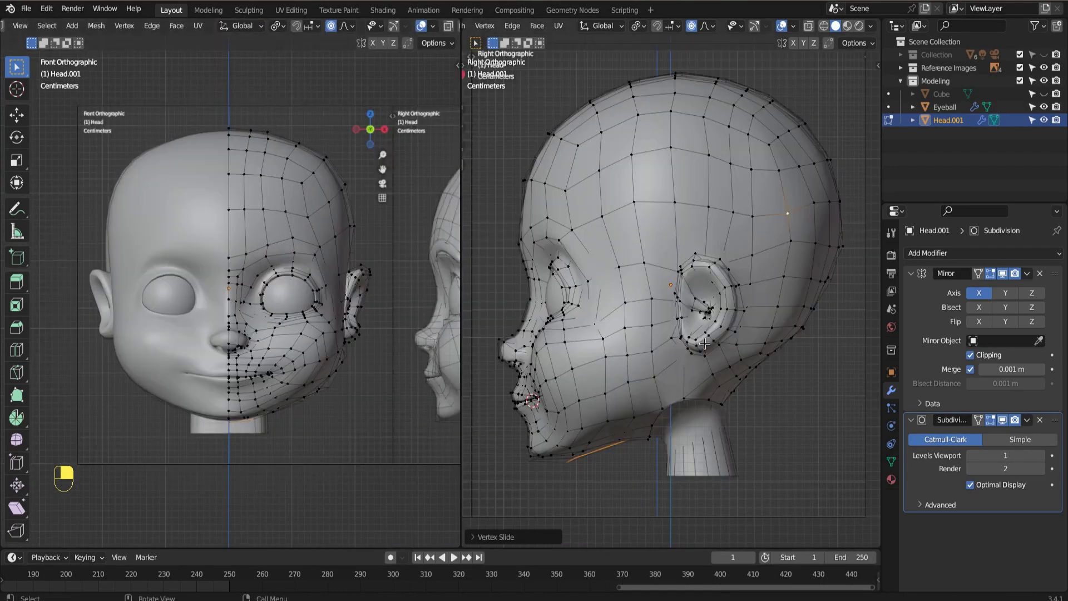
- Save the model as spaceman_leo_v2.blend with the finished ear
{"action": "scroll", "coordinate": [705, 343], "scroll_direction": "up", "scroll_amount": 1}
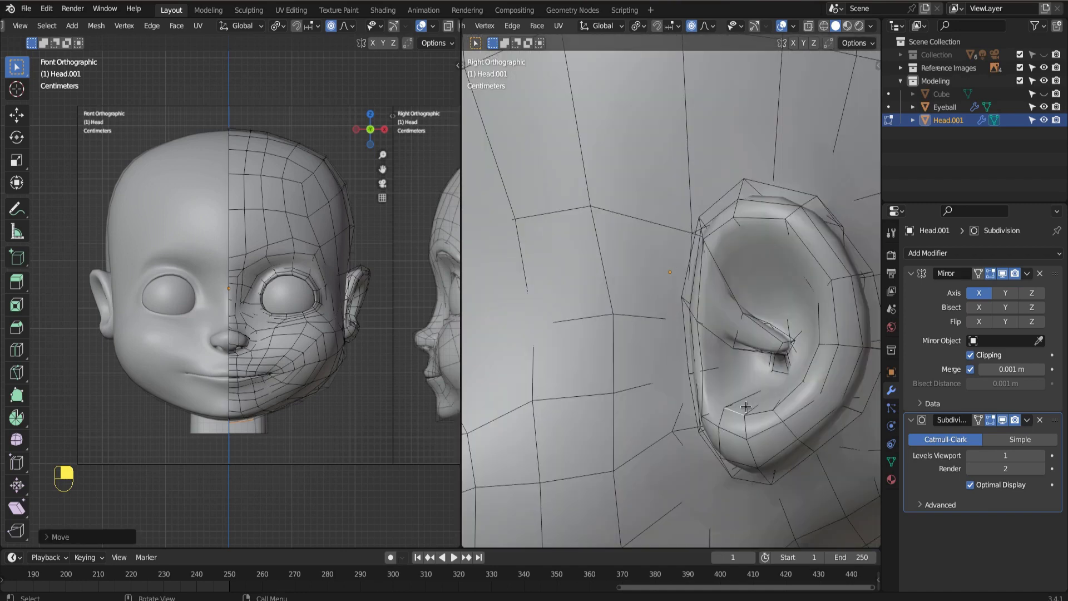
{"action": "key", "text": "ctrl+s"}
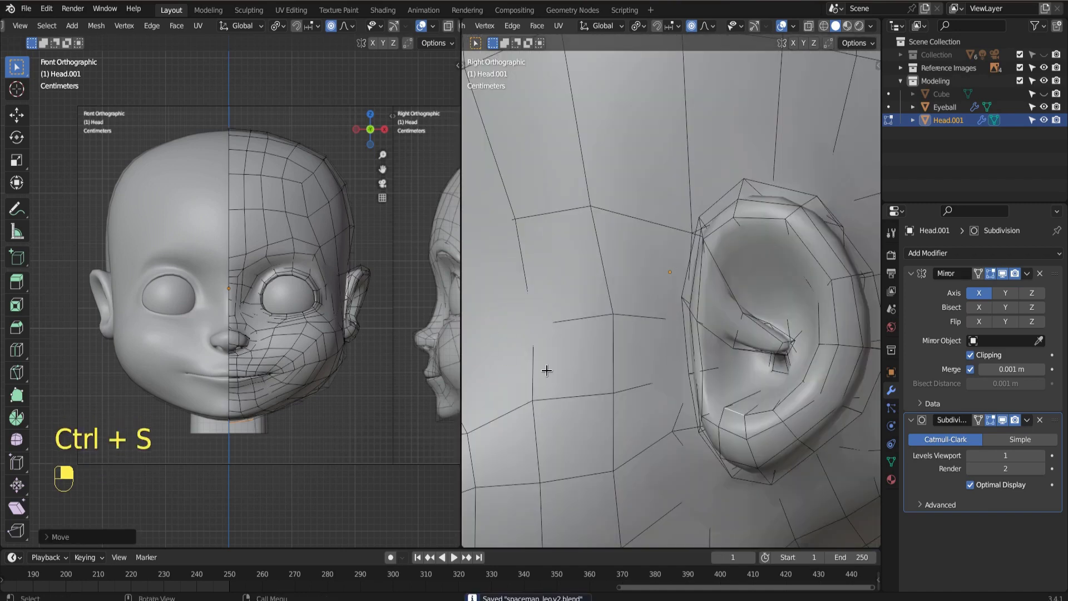